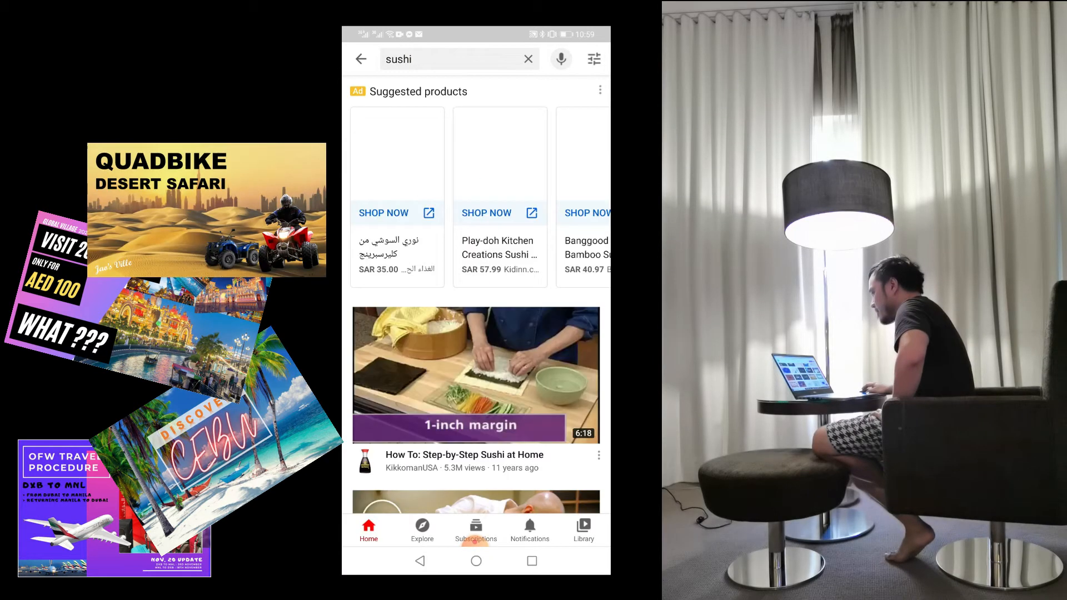
Browse the YouTube search results for sushi and examine the thumbnail designs of the videos.
scroll(476, 333, "down", 3)
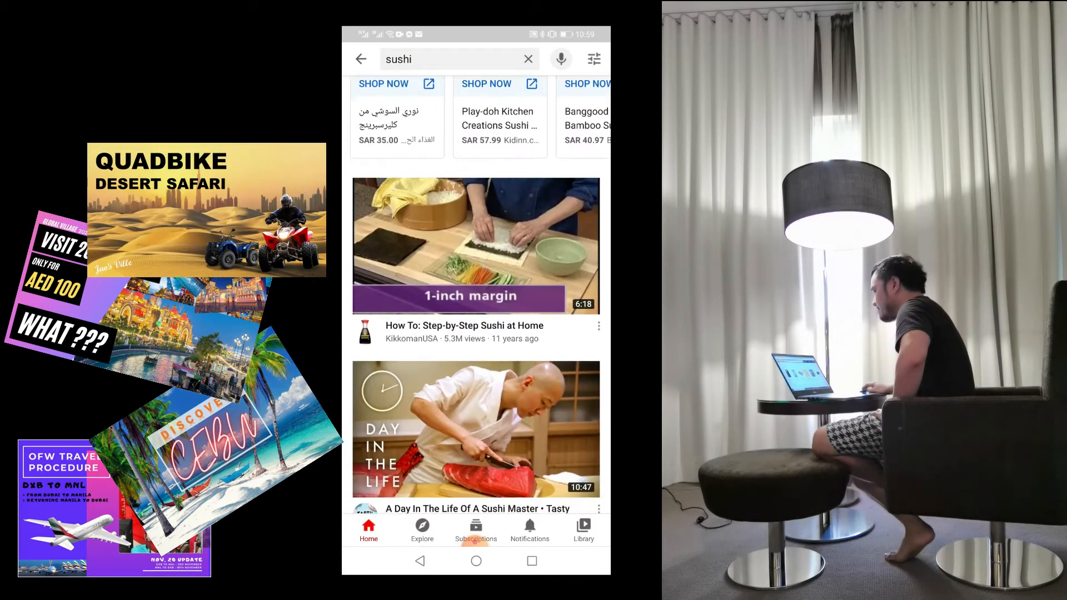
scroll(476, 295, "down", 1)
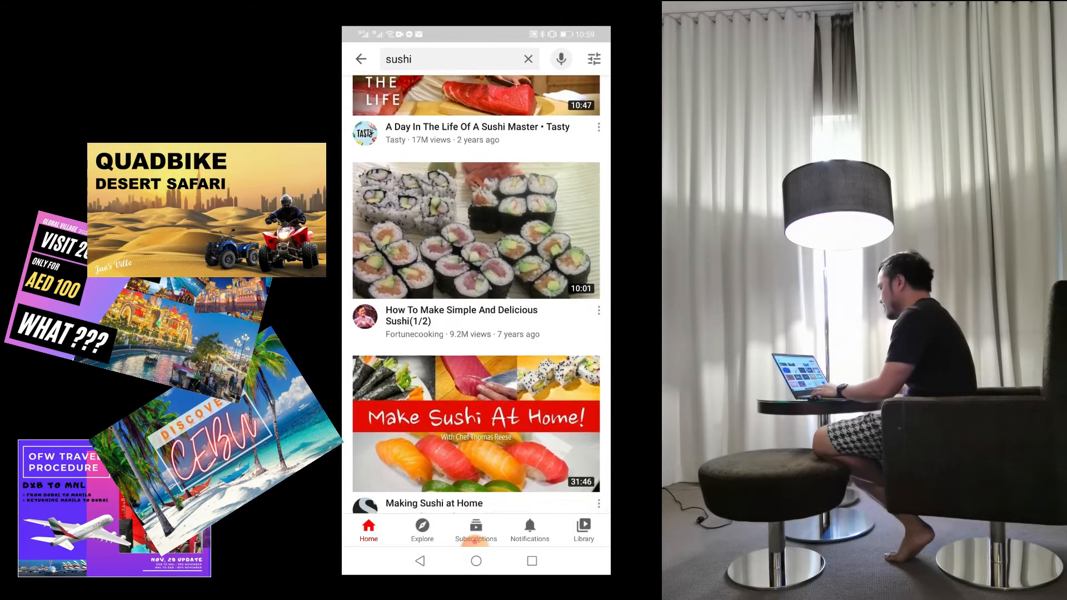
scroll(476, 334, "down", 3)
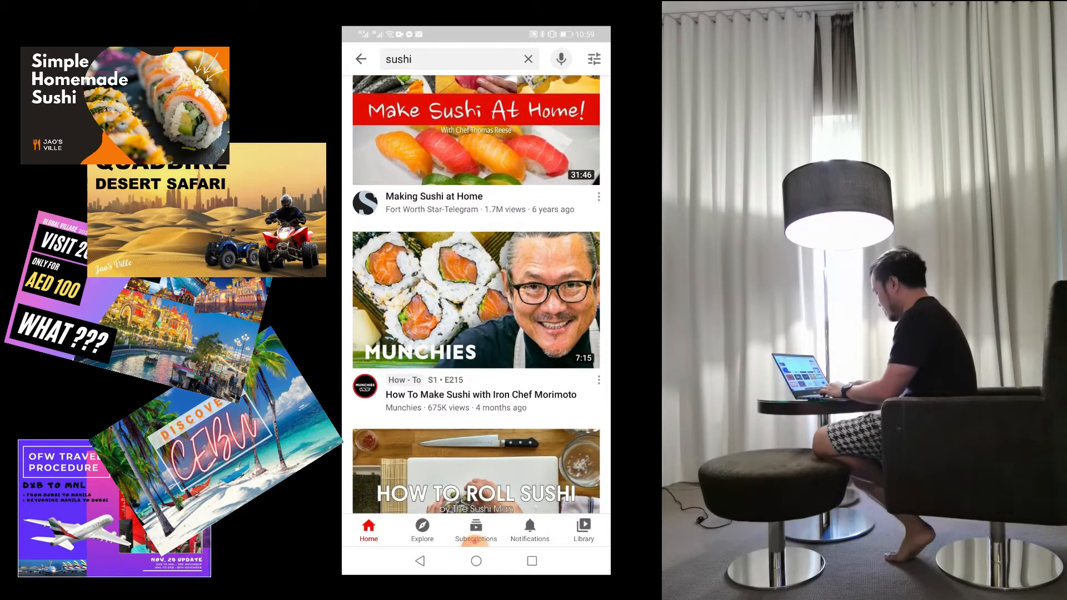
scroll(476, 295, "down", 6)
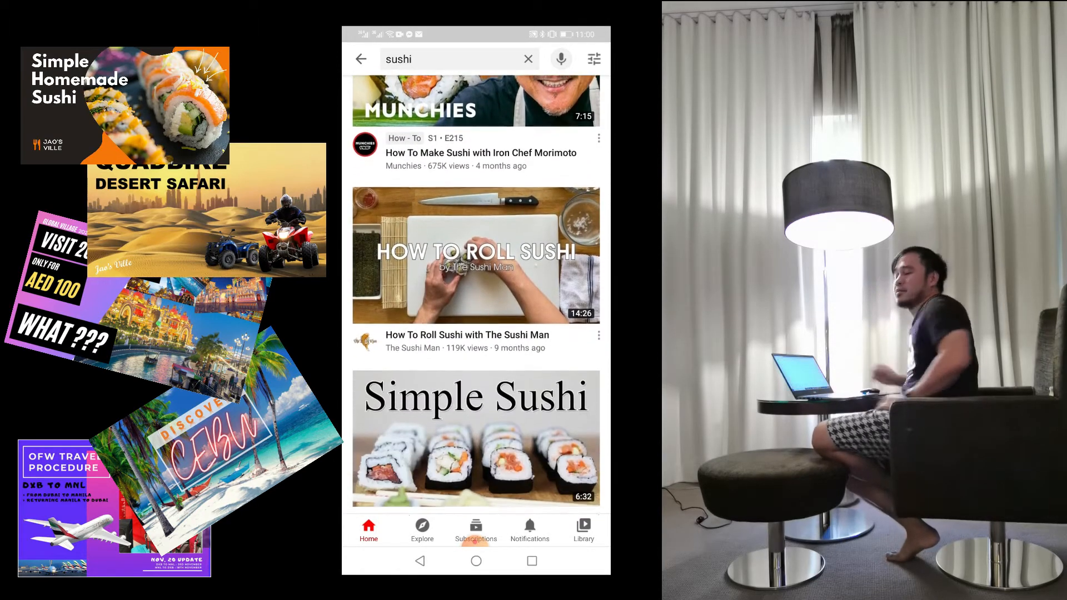
scroll(476, 295, "down", 2)
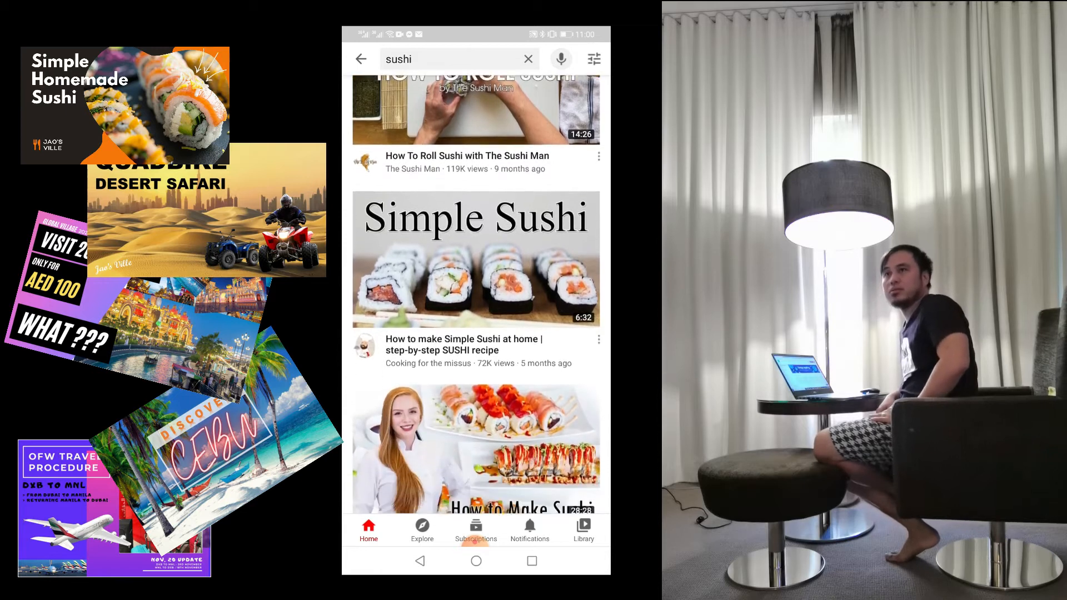
scroll(476, 294, "down", 3)
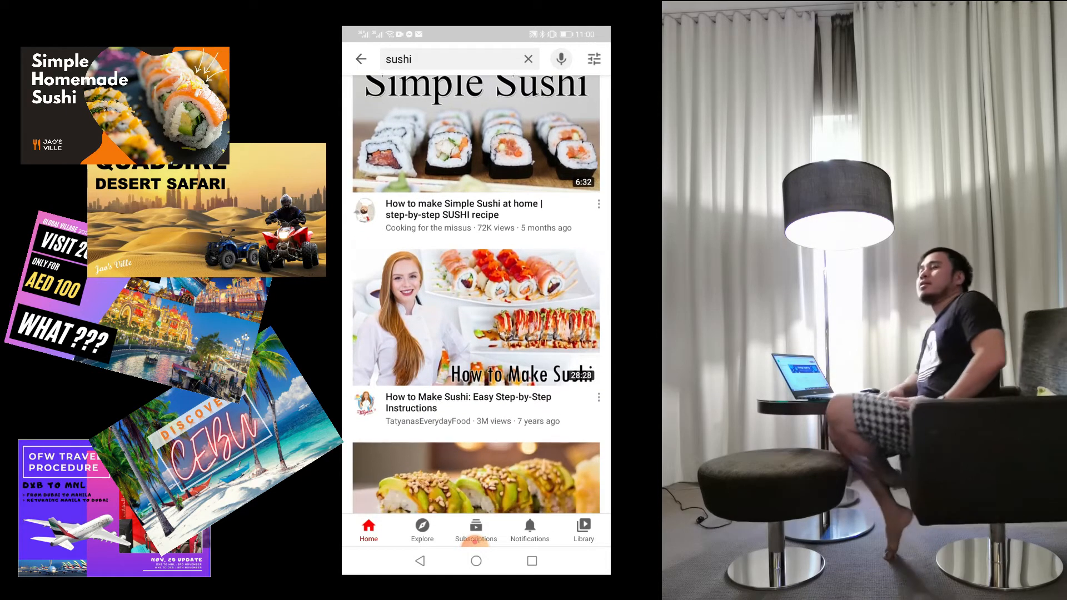
scroll(476, 295, "down", 2)
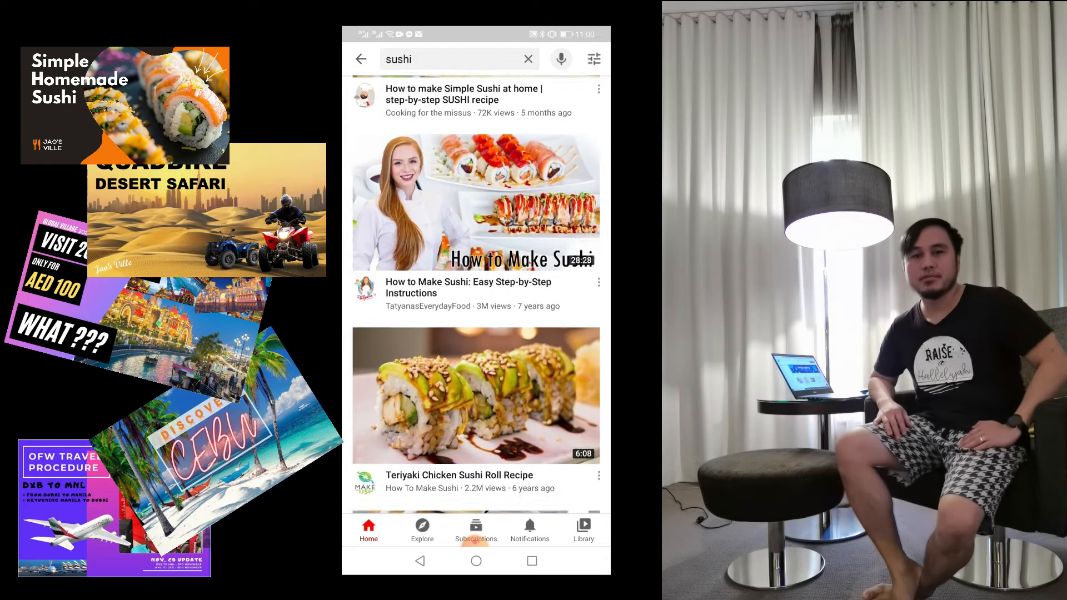
scroll(476, 295, "up", 1)
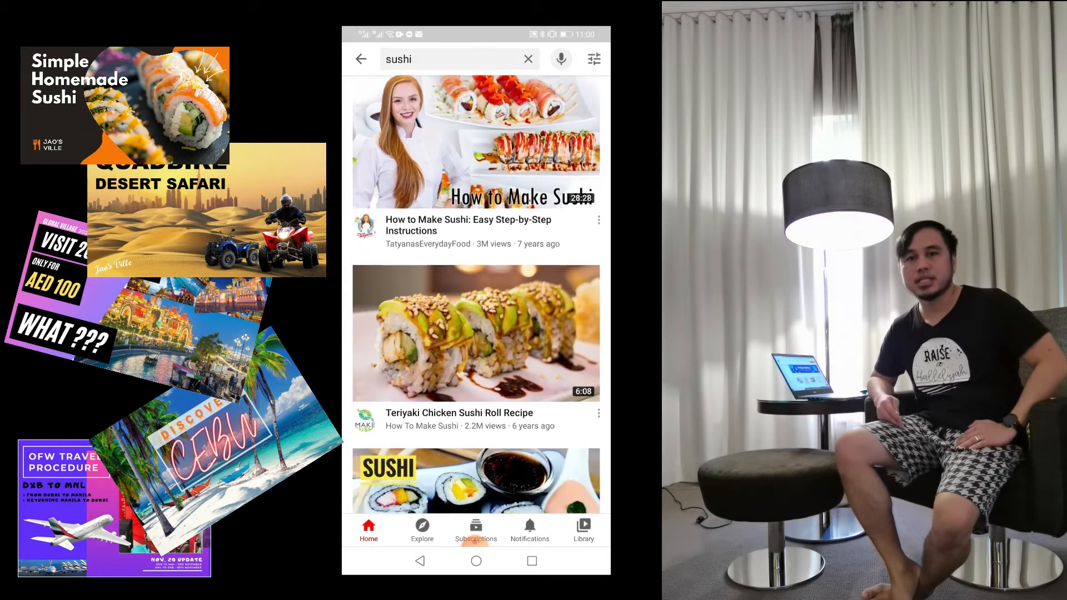
scroll(477, 294, "down", 1)
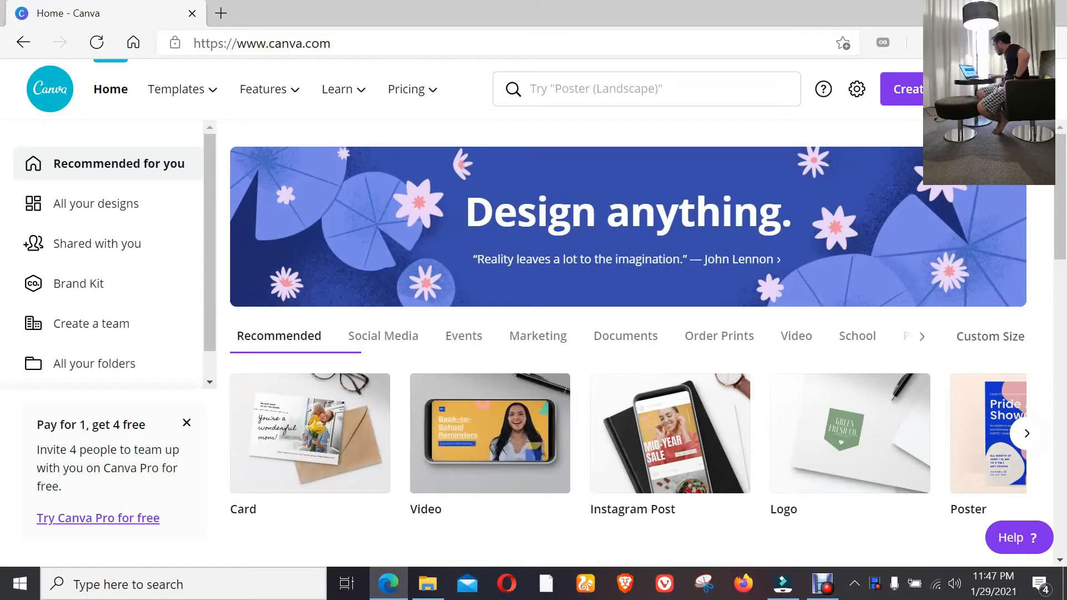
Switch to Canva and search its templates for "youtube thumbnail".
mouse_move(263, 89)
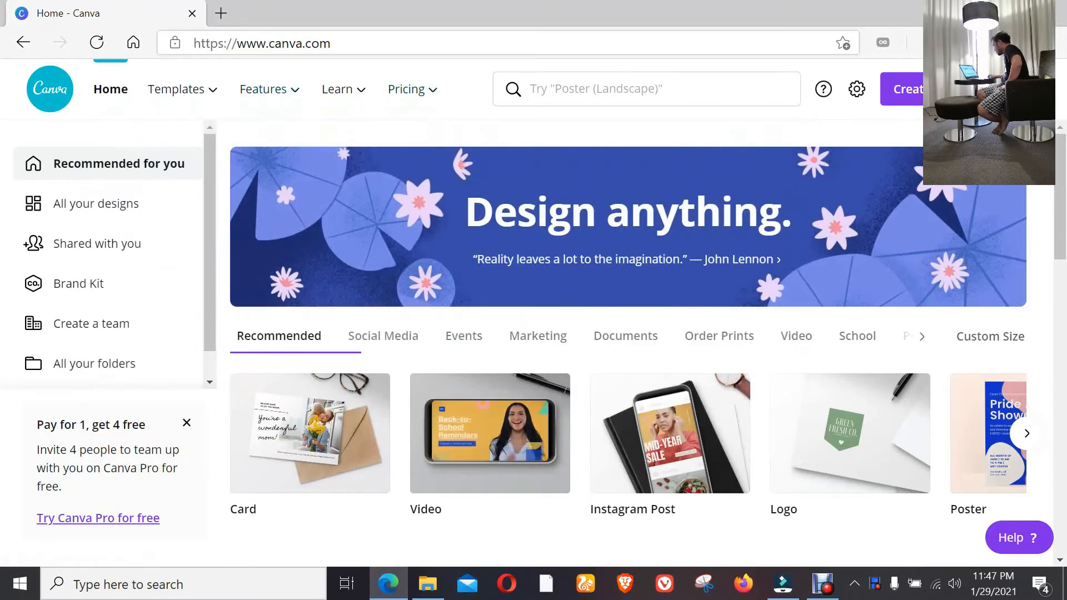
mouse_move(413, 89)
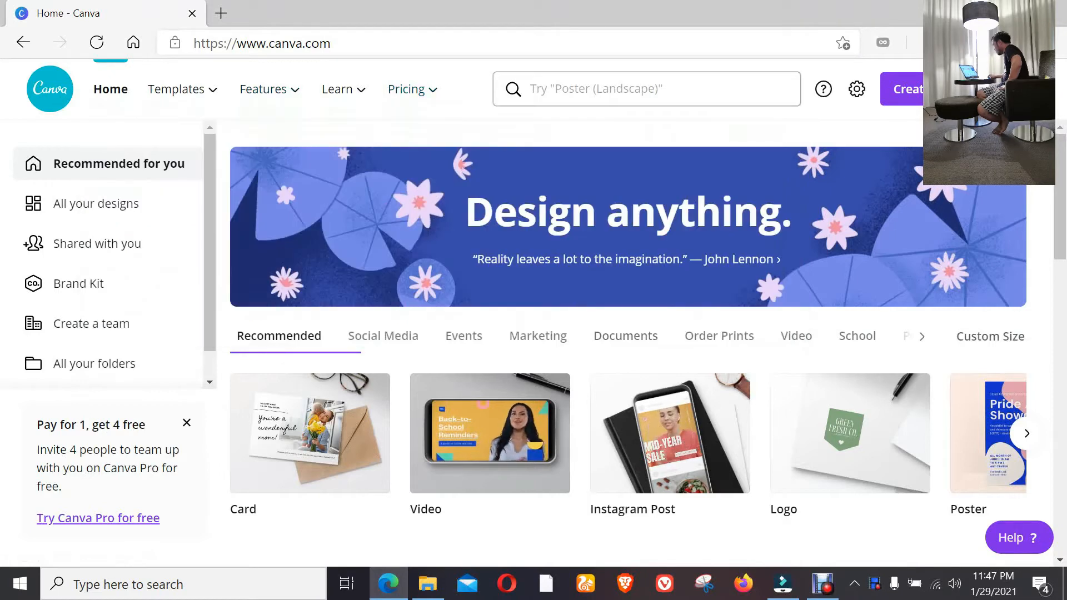
left_click(628, 89)
type("you")
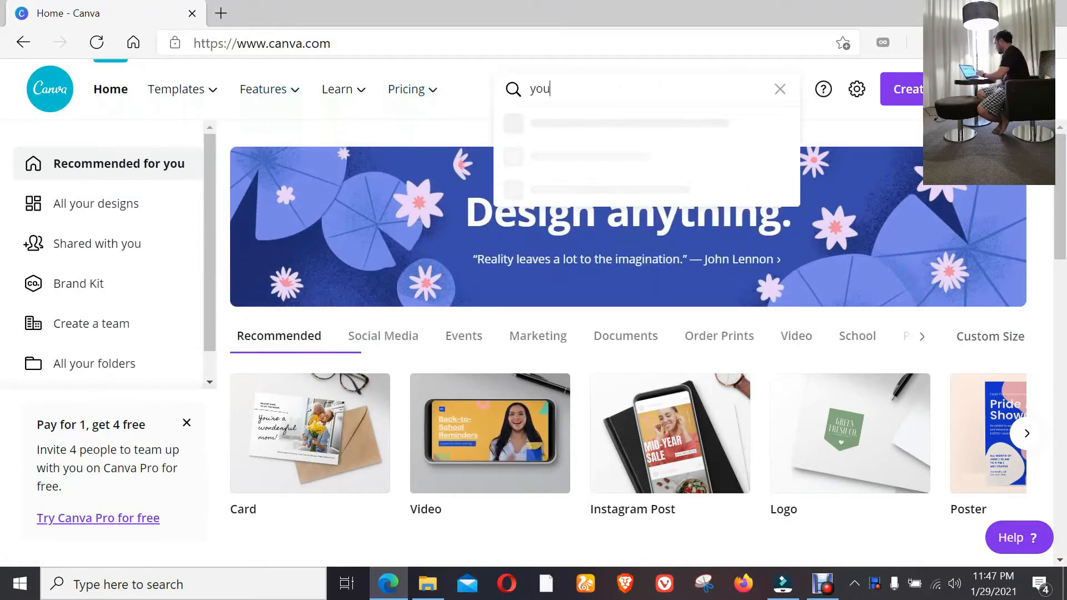
type("tube thumbnail")
key("Return")
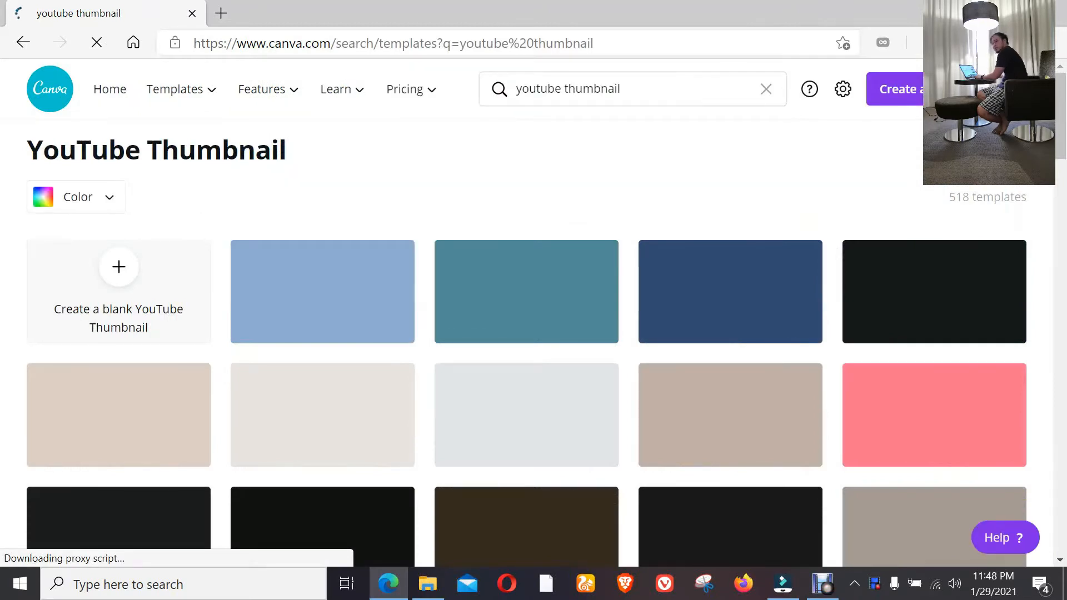
Look through the YouTube thumbnail templates and open the "10 Hottest Chili Recipes" one for editing.
scroll(526, 334, "down", 1)
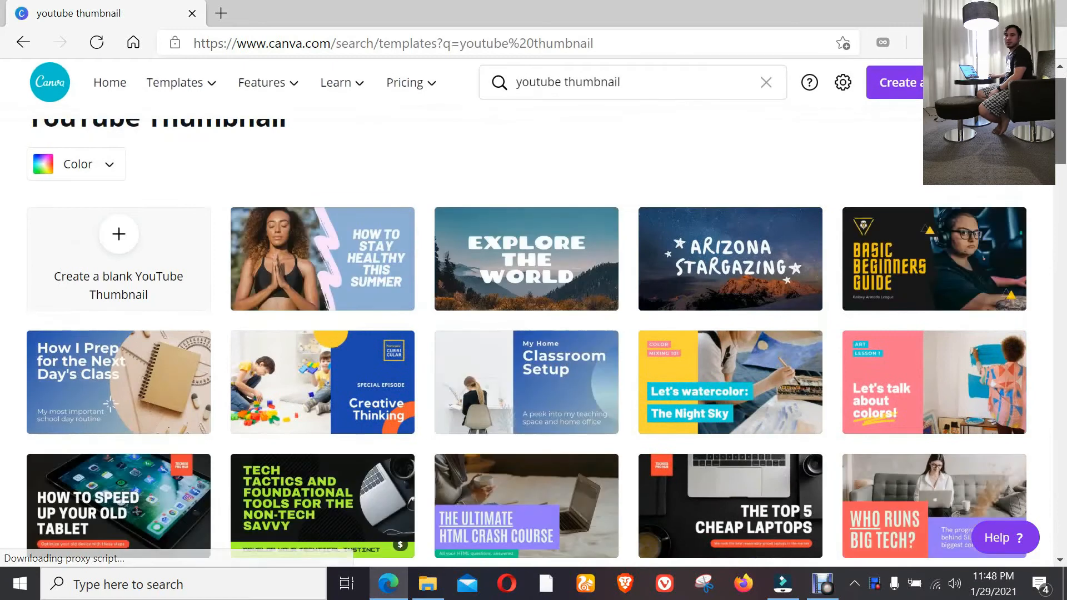
scroll(527, 333, "down", 3)
scroll(527, 333, "down", 1)
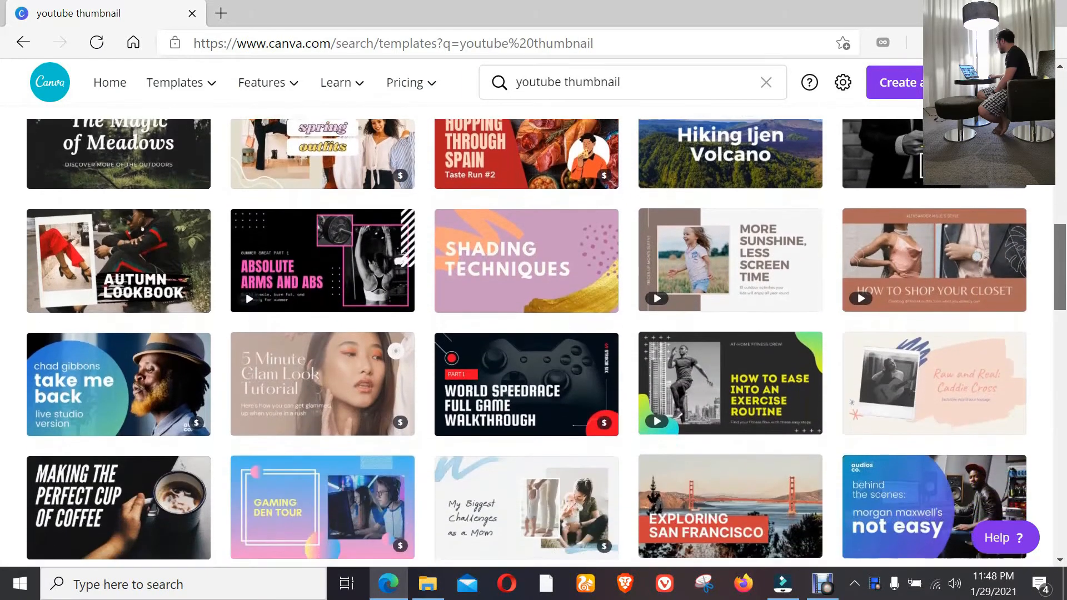
scroll(526, 334, "down", 4)
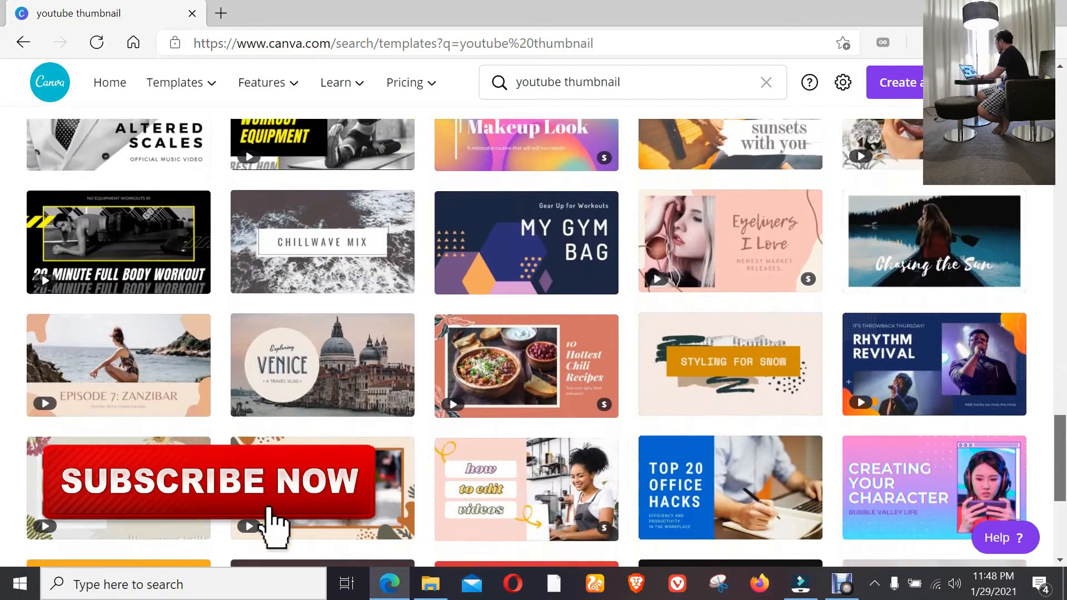
scroll(534, 333, "down", 2)
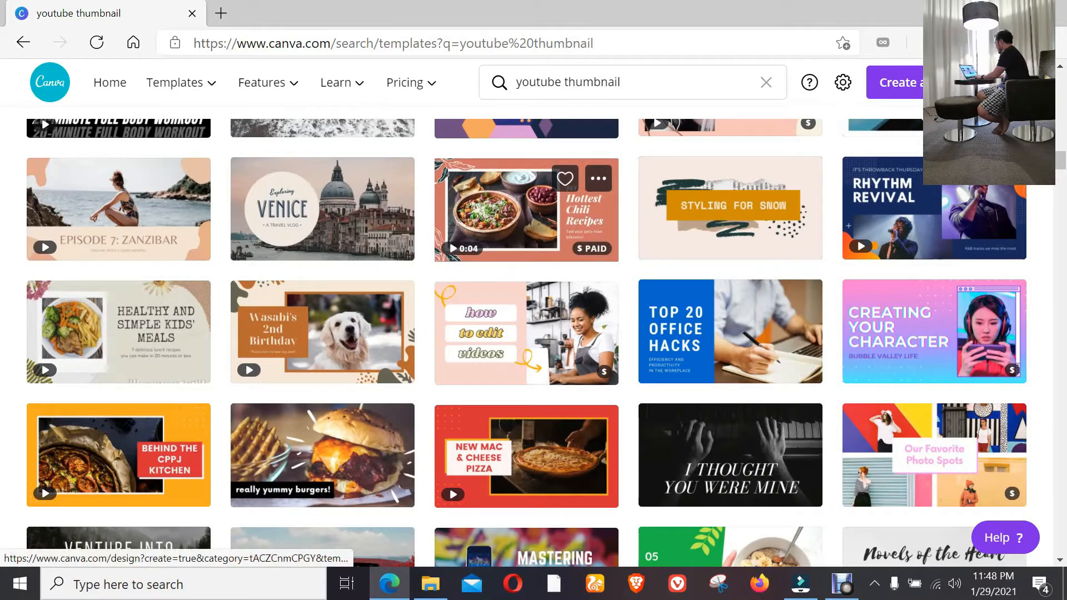
left_click(527, 210)
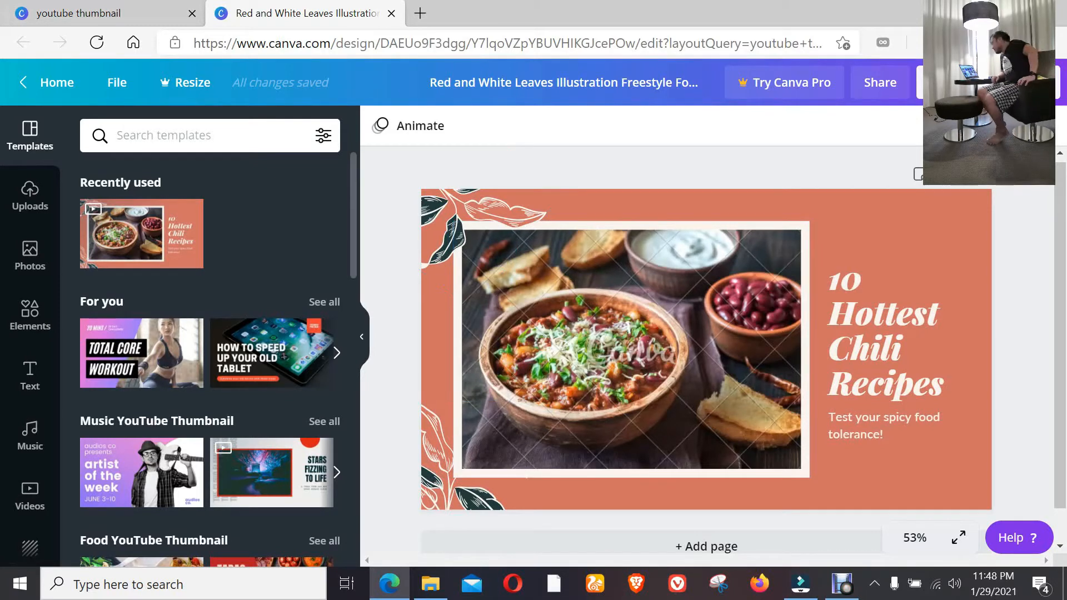
Upload the images 222222, 33333333, 44444444 and 1111111 from the device's SUSHI folder to the media library.
left_click(30, 196)
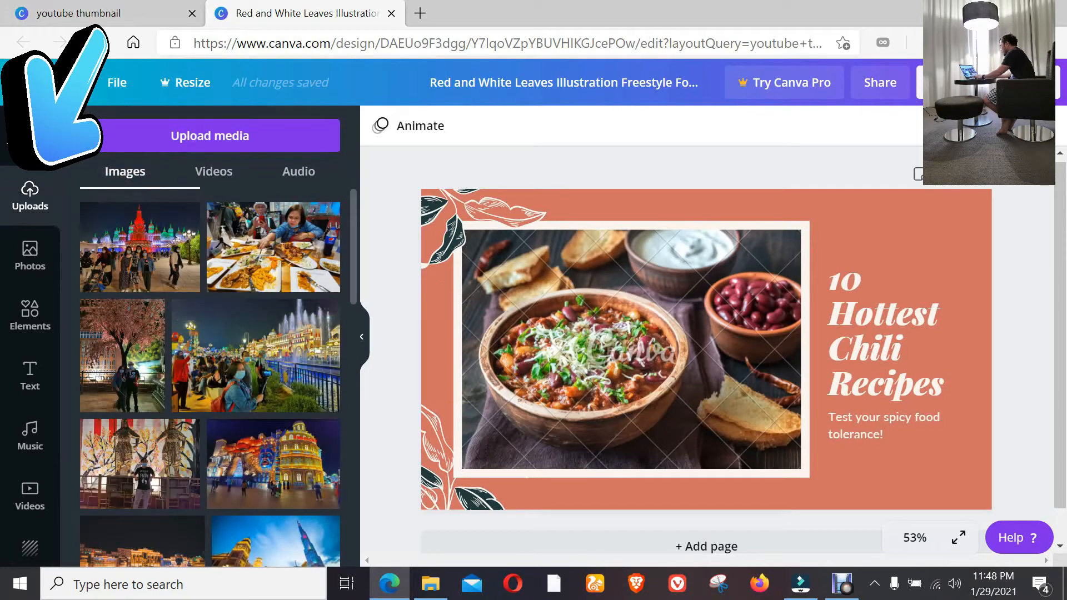
left_click(210, 136)
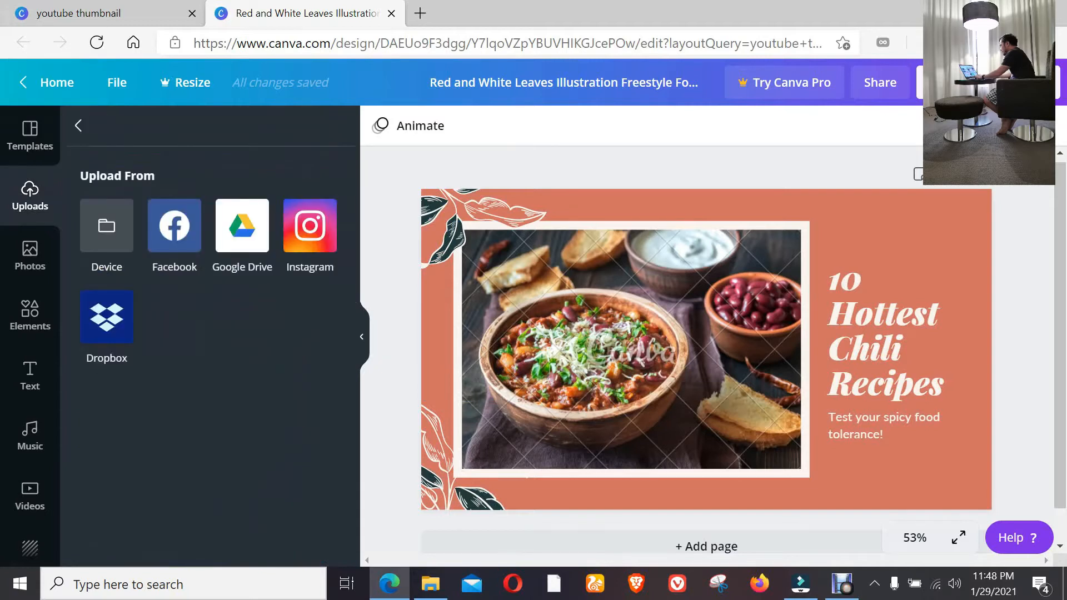
left_click(107, 227)
left_click(300, 207)
left_click(300, 309, "ctrl")
left_click(393, 308, "ctrl")
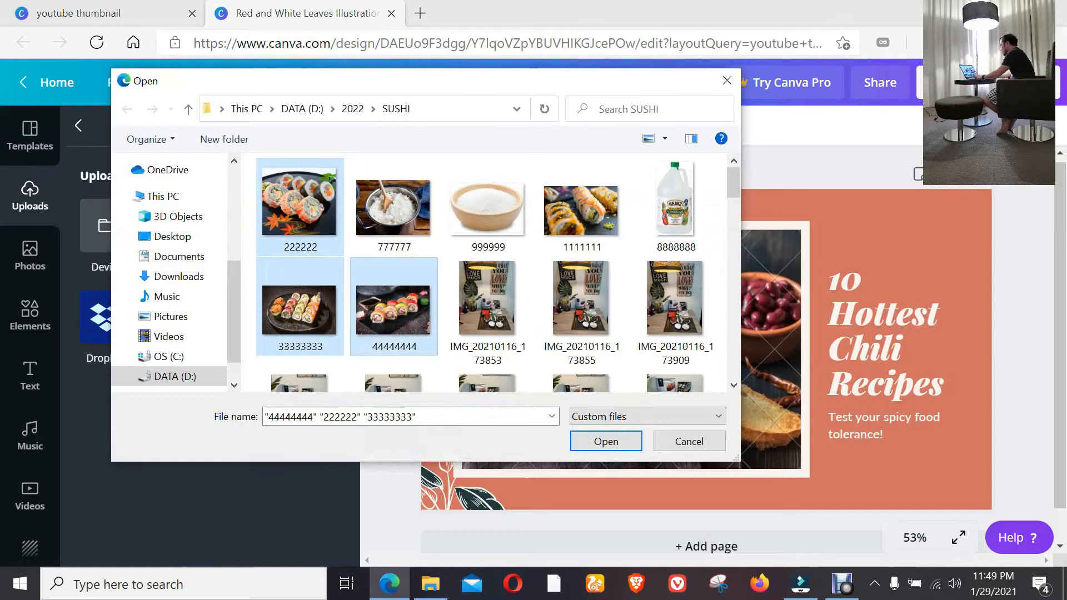
left_click(582, 207, "ctrl")
left_click(606, 441)
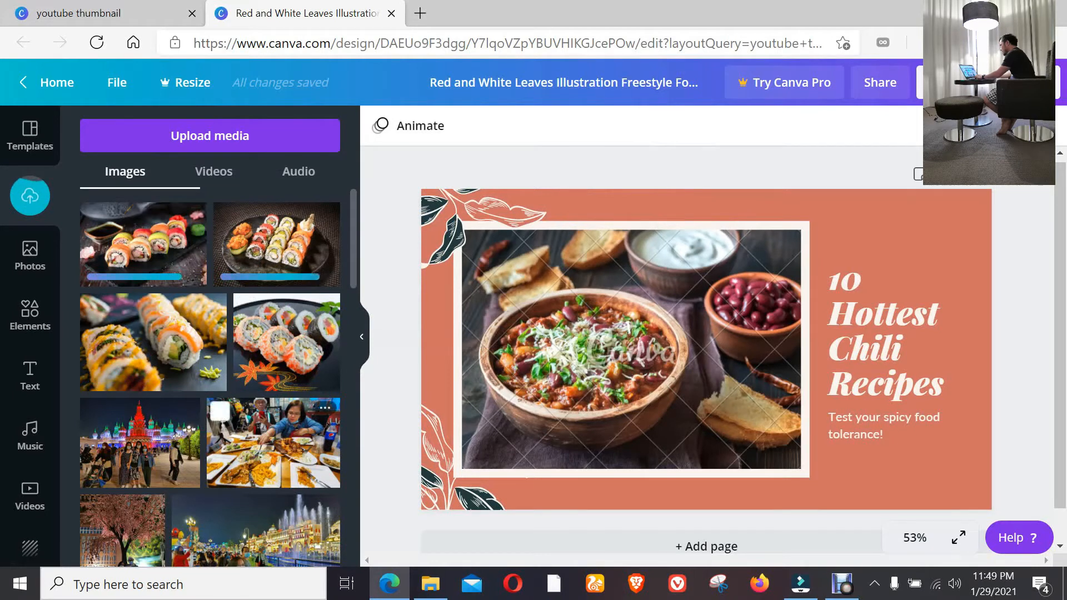
Replace the chili photo with the uploaded sushi image 44444444 and rearrange the design with text on the left and framed photo on the right.
left_click_drag(144, 245, 631, 349)
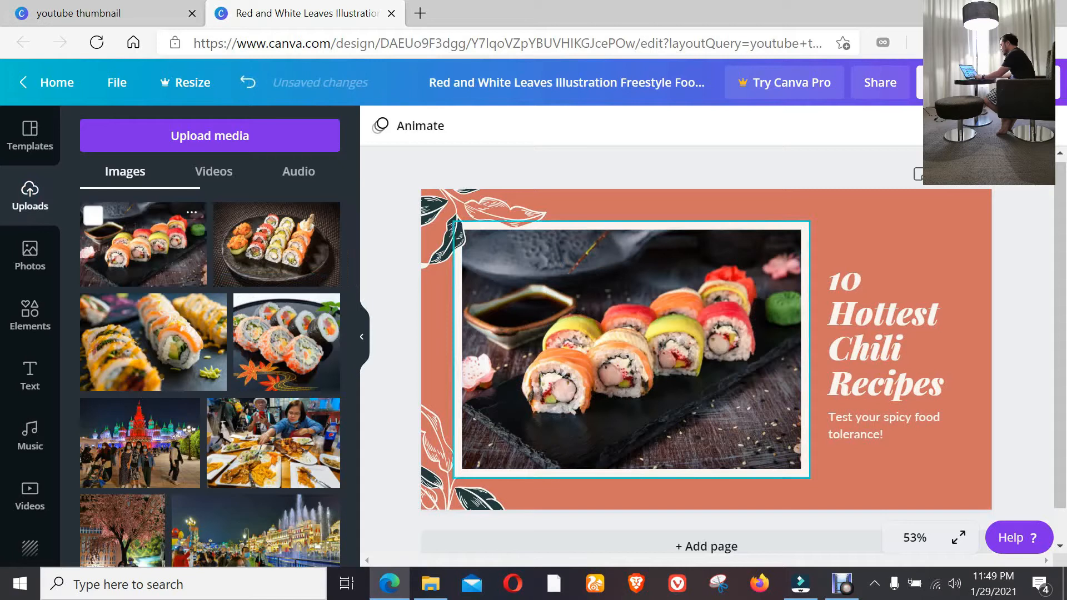
left_click_drag(889, 350, 470, 386)
left_click_drag(628, 356, 791, 361)
left_click_drag(489, 385, 547, 347)
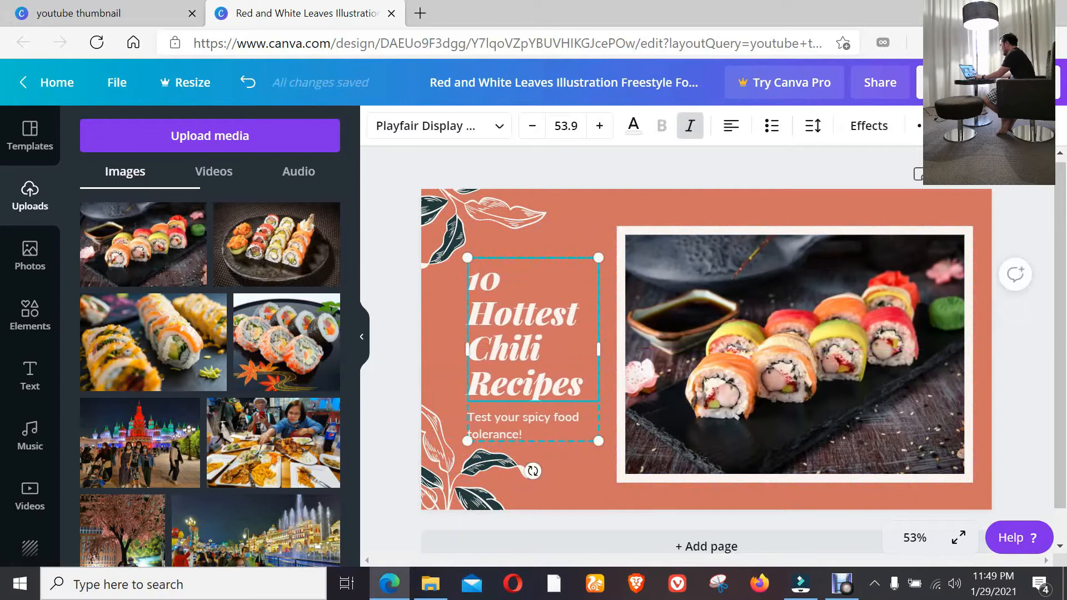
Set the design's background color to black and slightly enlarge the framed sushi photo.
left_click(687, 355)
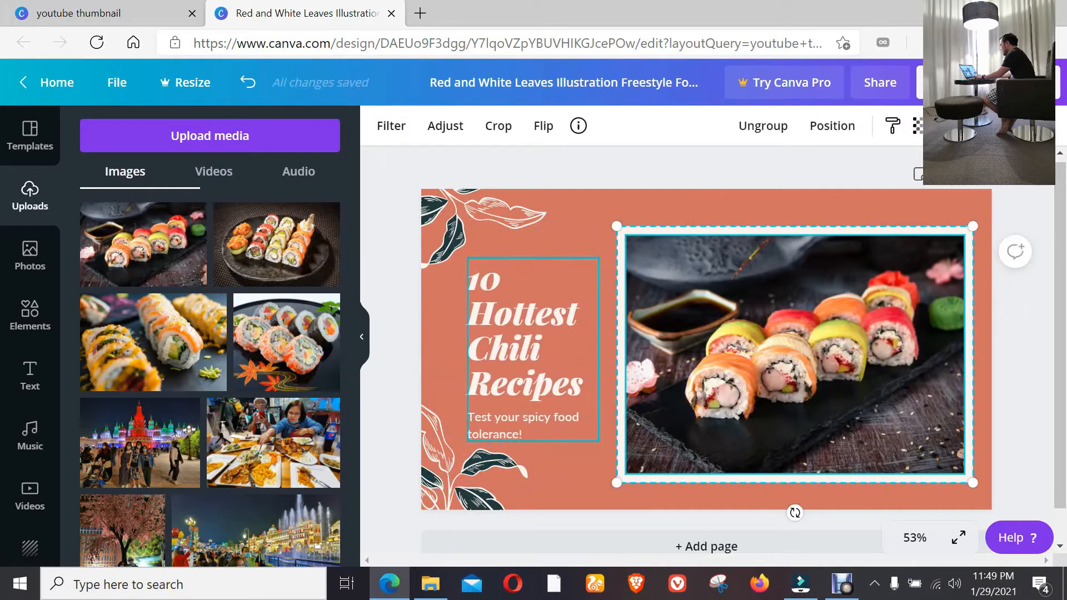
key("Escape")
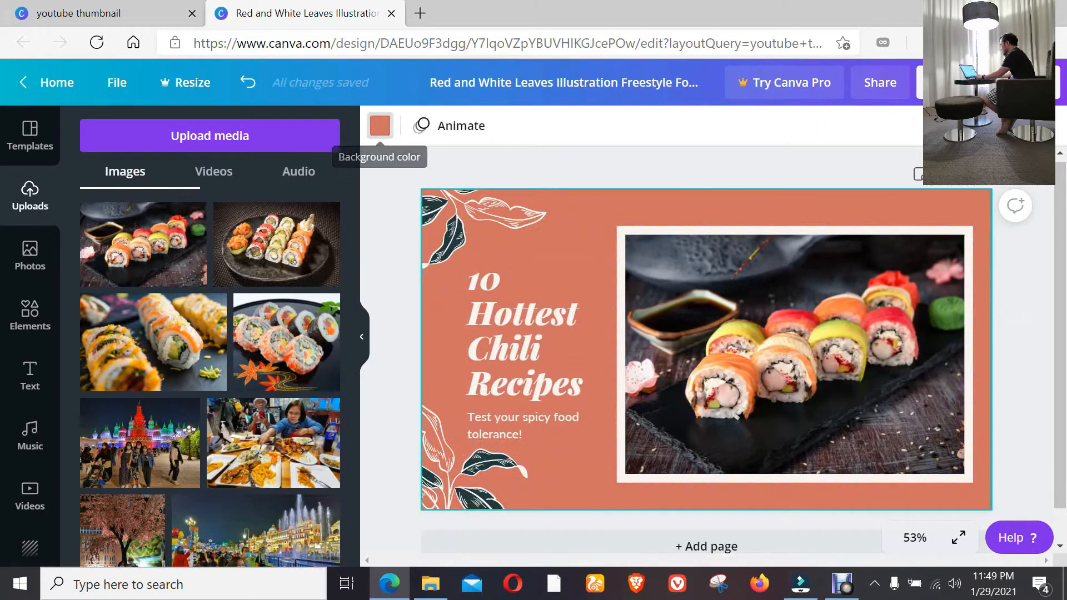
left_click(380, 126)
left_click(98, 446)
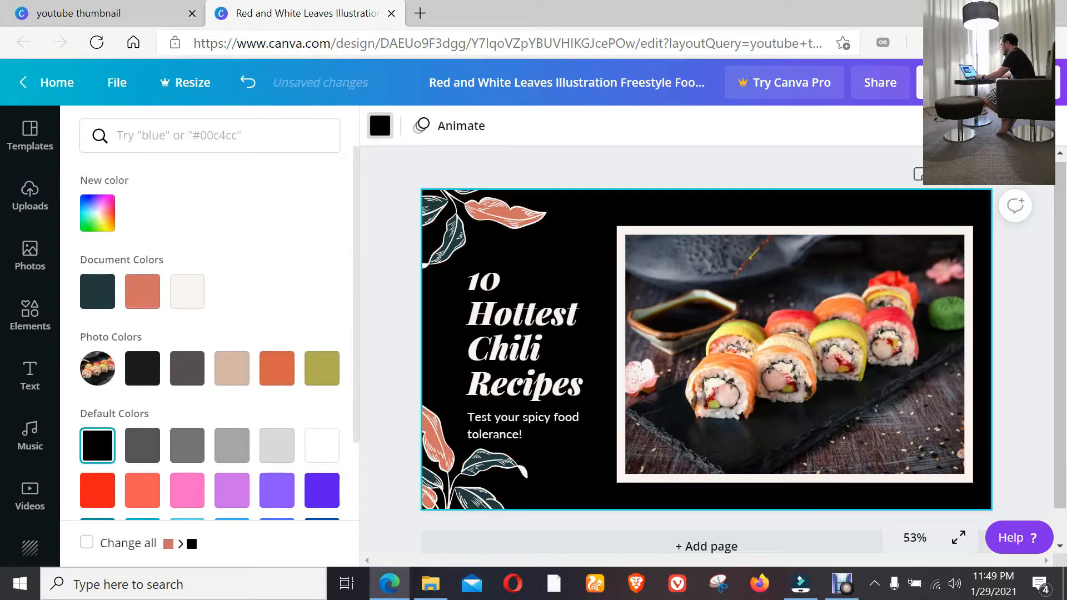
left_click(795, 354)
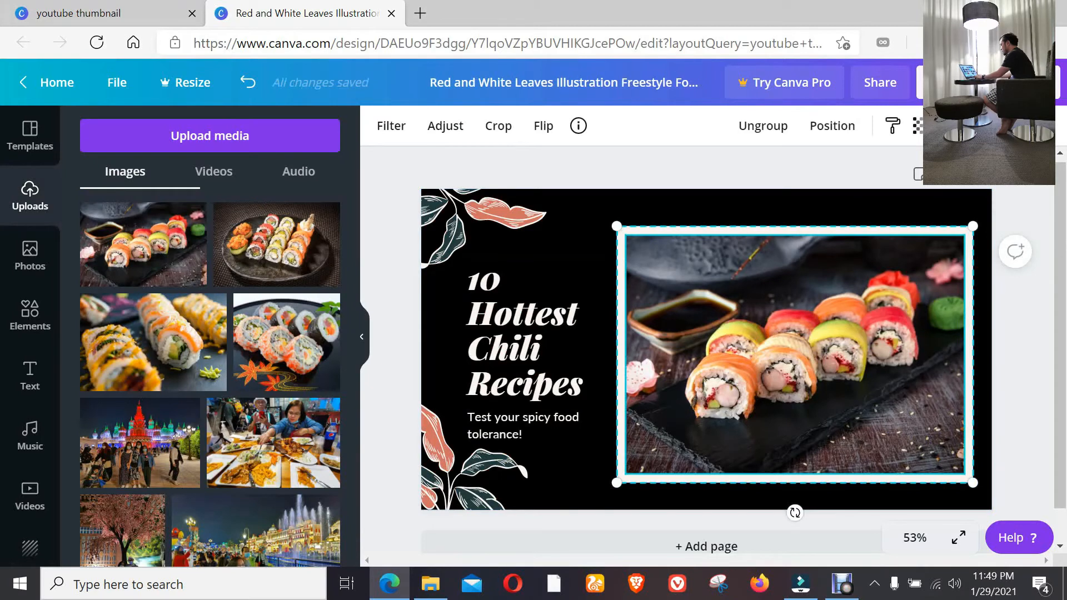
left_click_drag(972, 225, 980, 221)
Replace the "10 Hottest Chili Recipes" heading with "SUSHI Easy Recipe", one word per line.
left_click(526, 339)
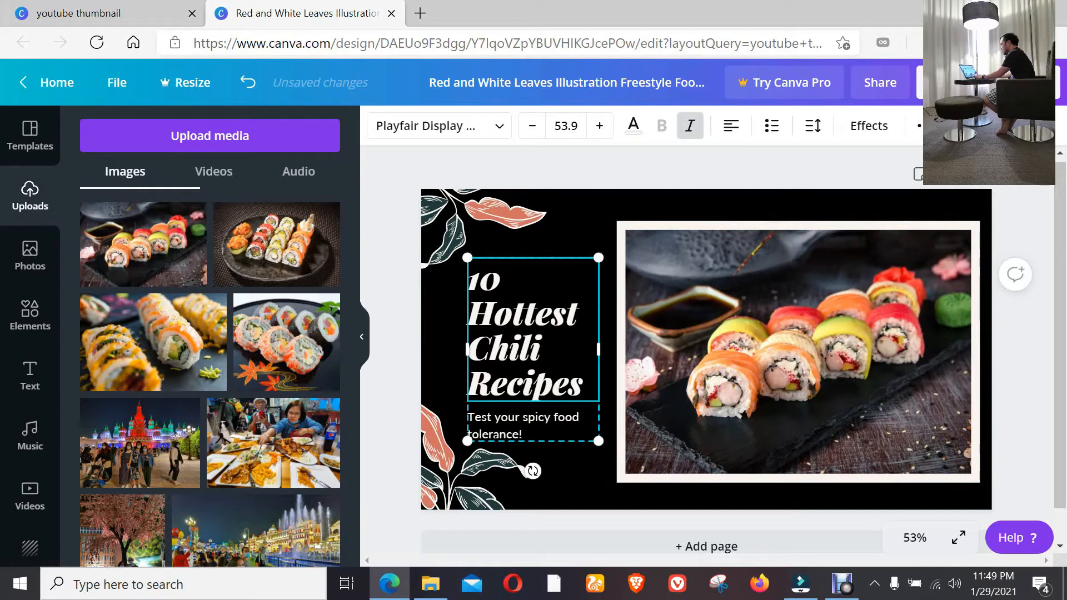
key("ctrl+a")
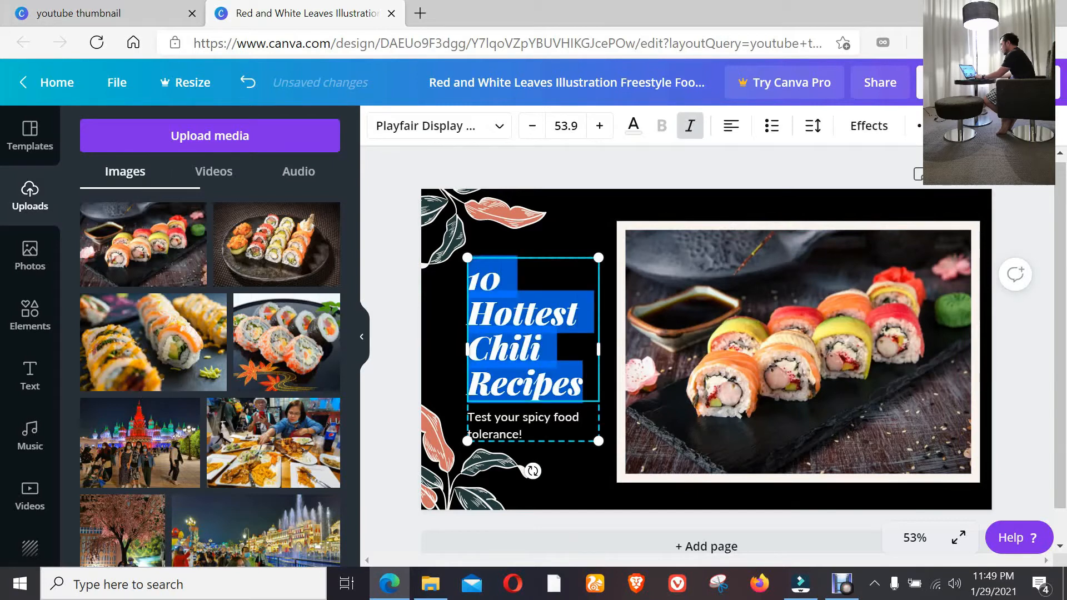
type("SUSHI")
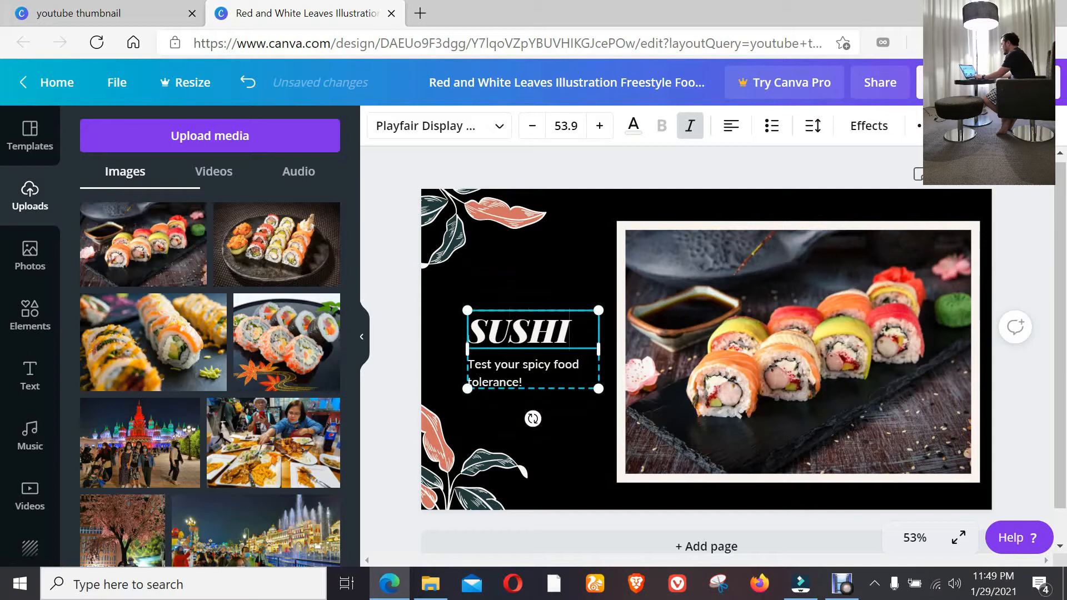
key("Return")
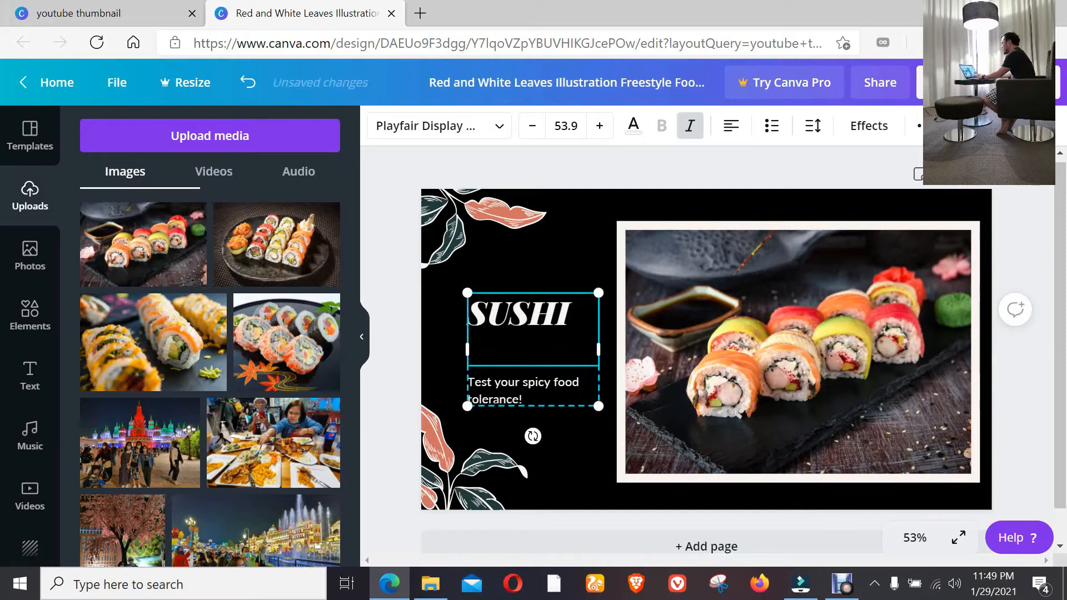
type("E")
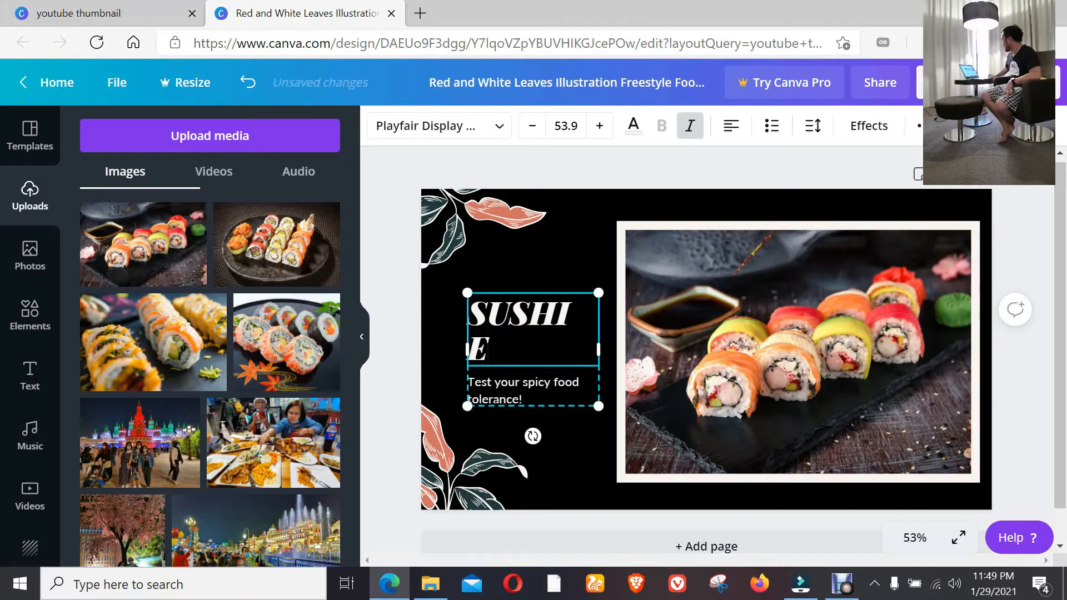
type("asy")
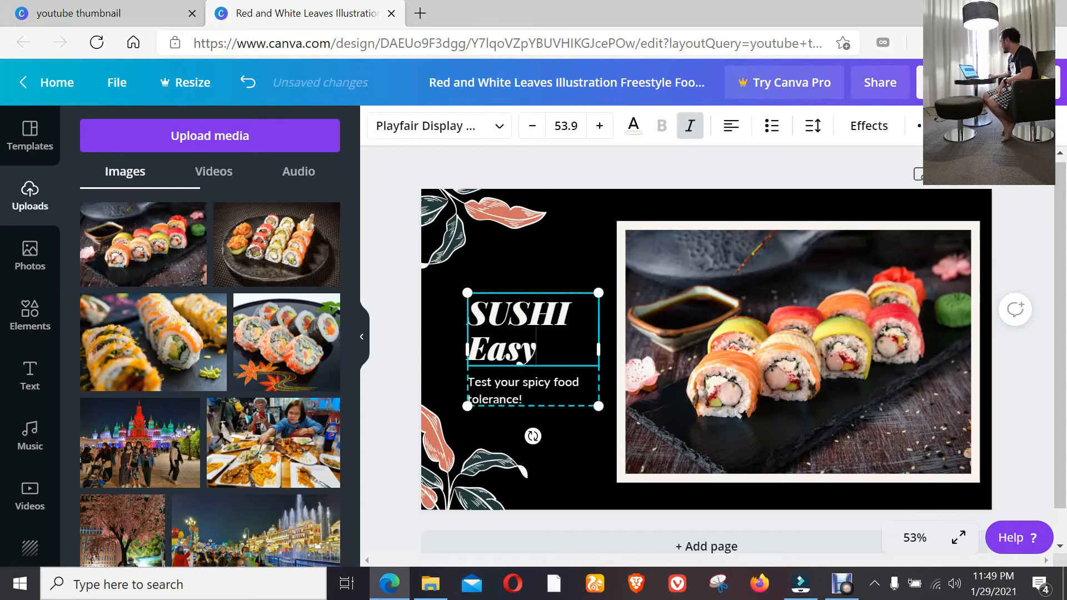
key("Return")
type("Reci")
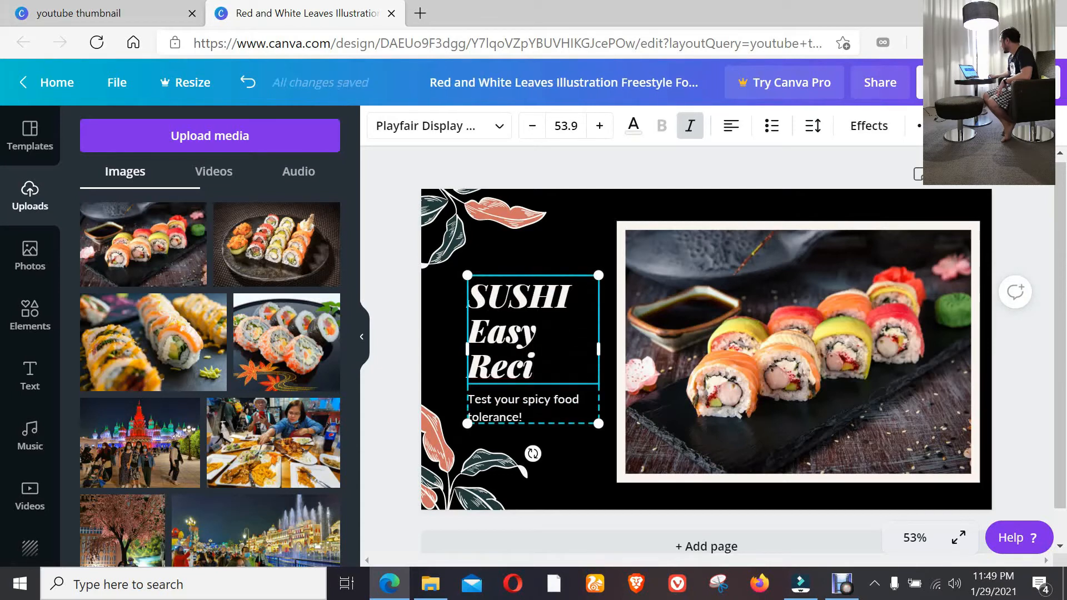
type("pe")
Set the whole heading's font size to 100 and widen its text box so that each word fits on one line.
left_click_drag(571, 368, 468, 296)
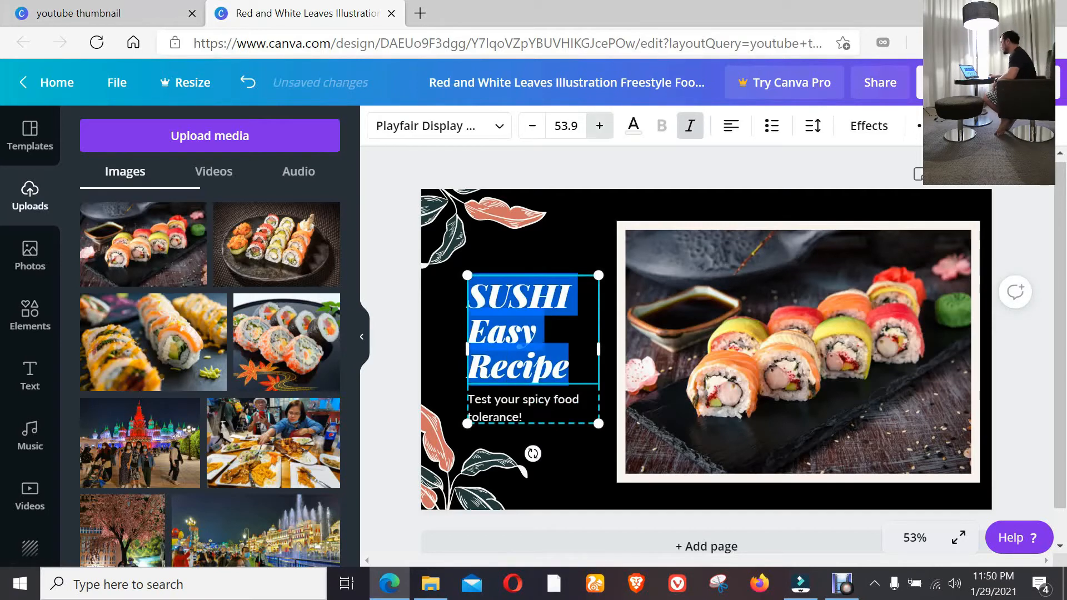
left_click(565, 126)
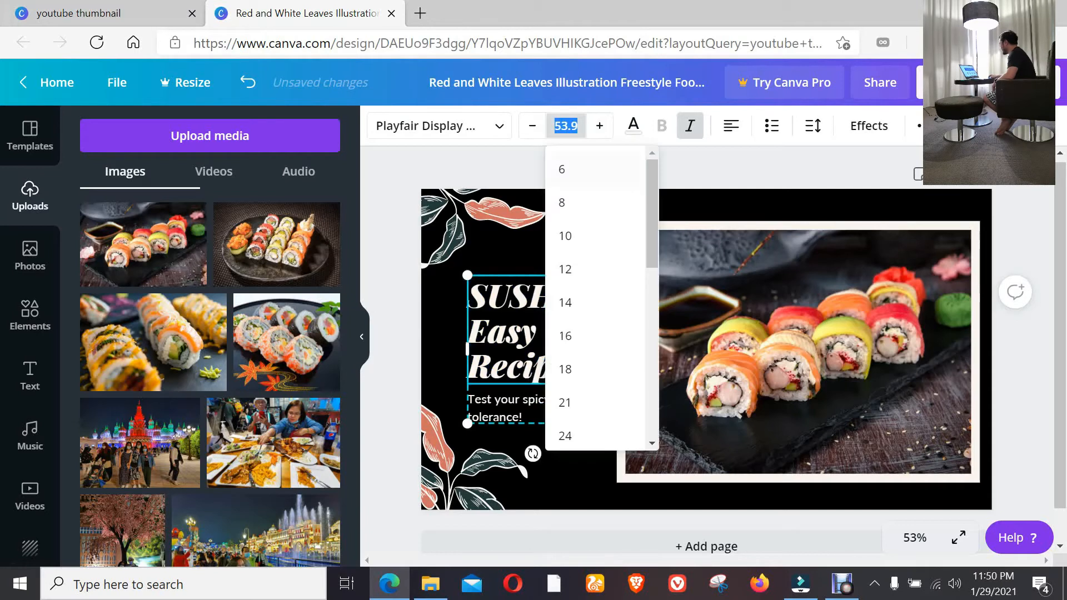
type("100")
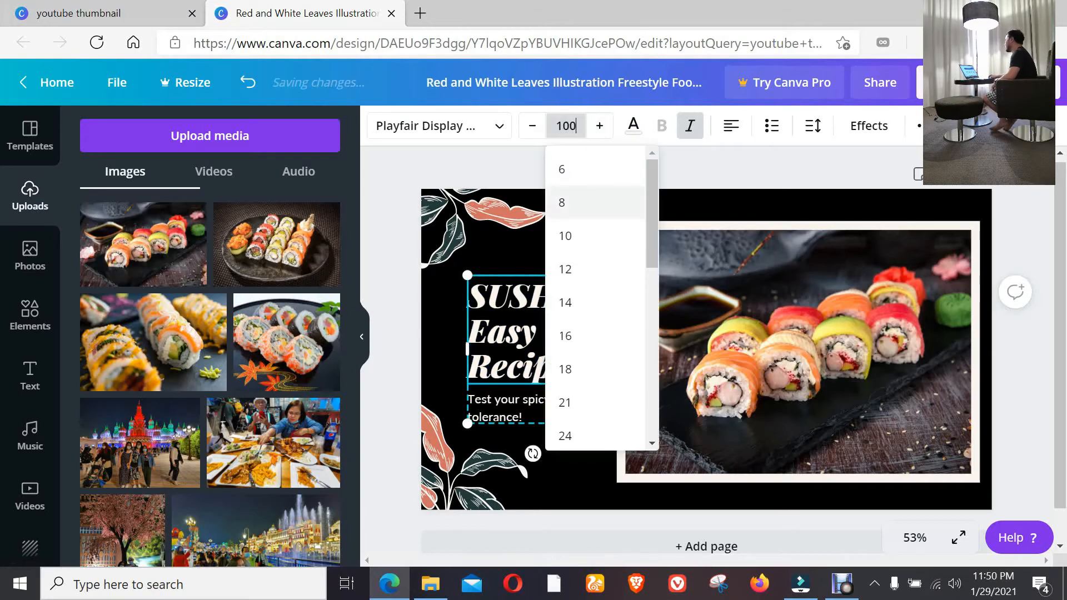
key("Return")
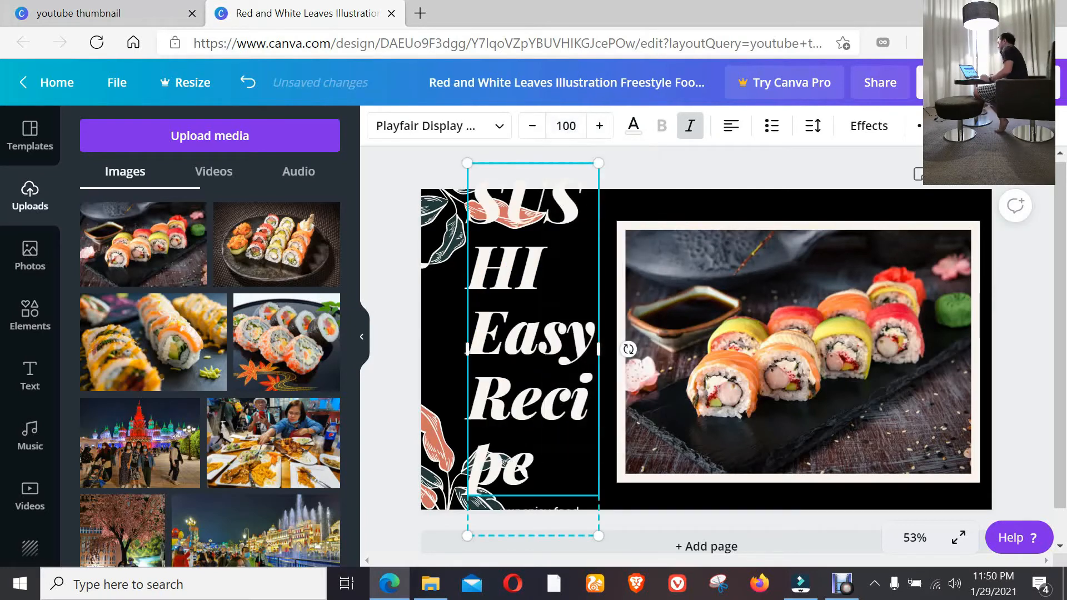
left_click_drag(599, 349, 718, 350)
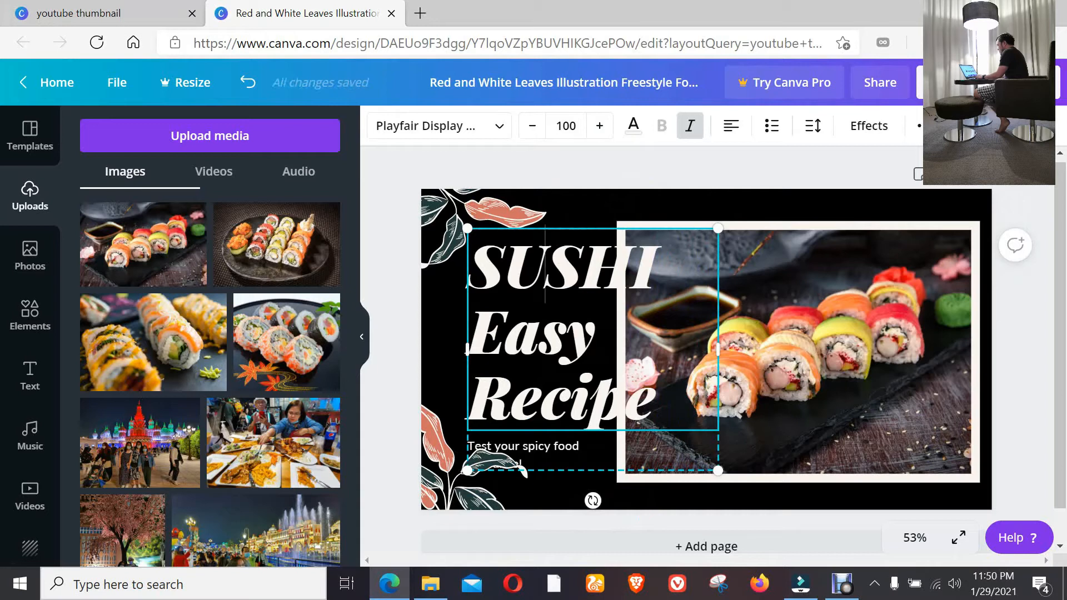
left_click(570, 396)
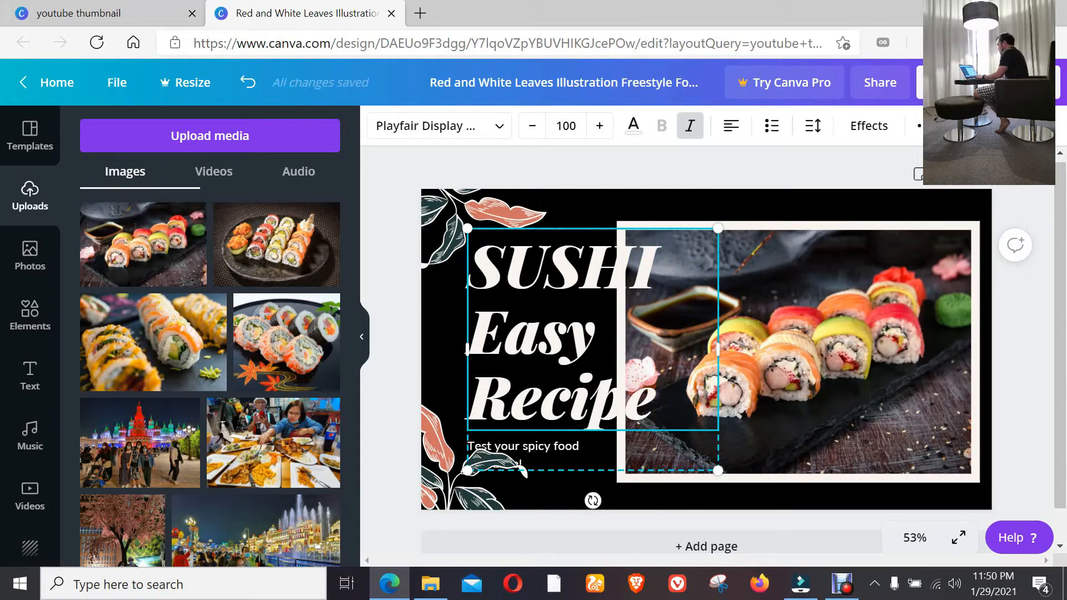
left_click_drag(506, 333, 474, 334)
left_click(596, 333)
Move the heading group closer to the design's left edge and slightly shrink the framed sushi photo to clear the text.
left_click(790, 351)
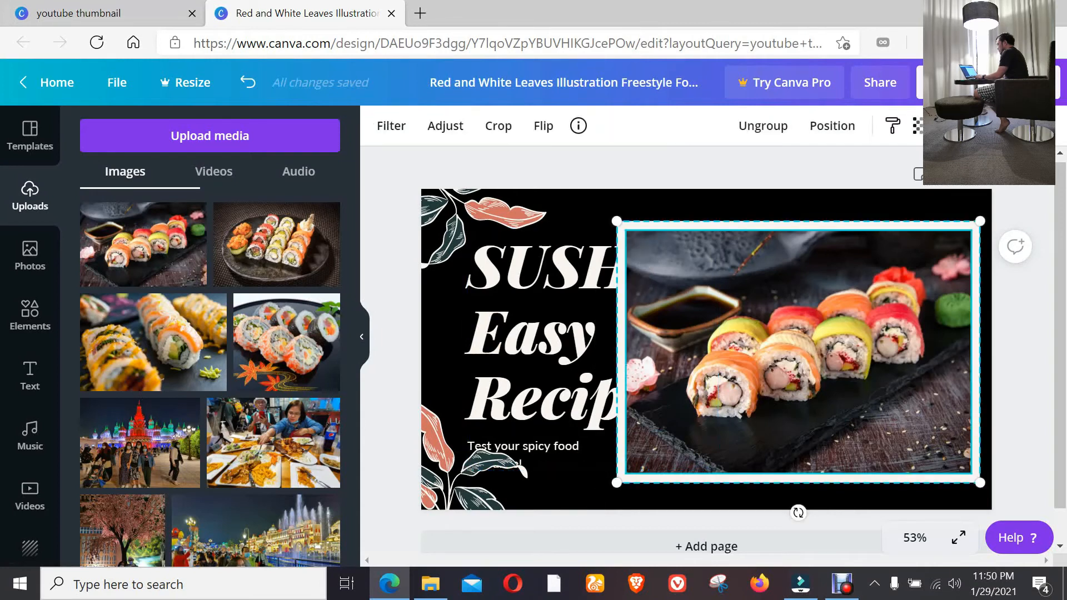
left_click(567, 340)
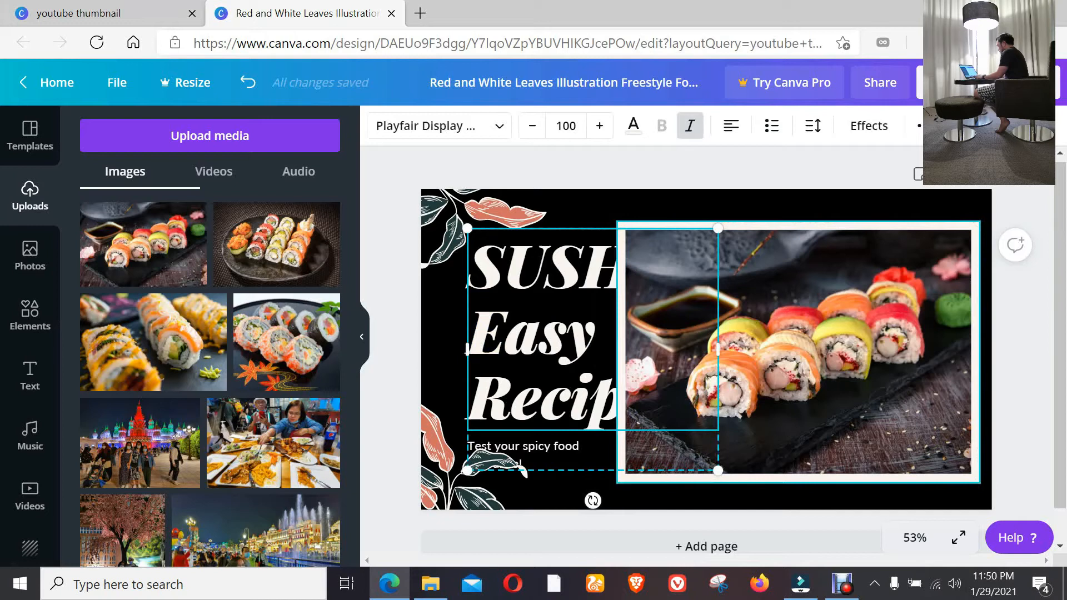
left_click_drag(718, 350, 724, 350)
left_click_drag(556, 334, 524, 320)
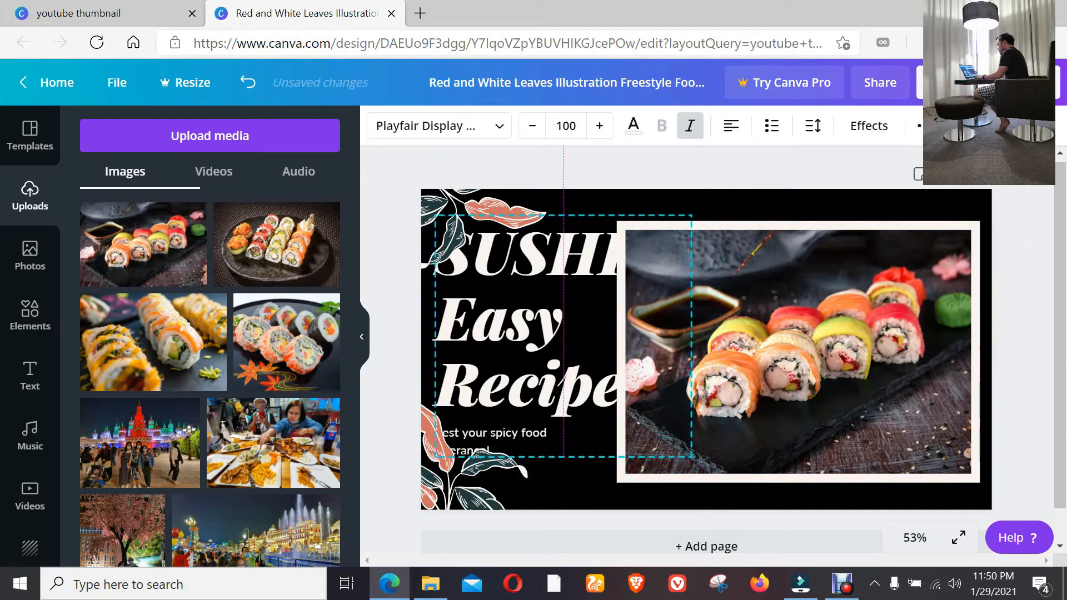
left_click(778, 350)
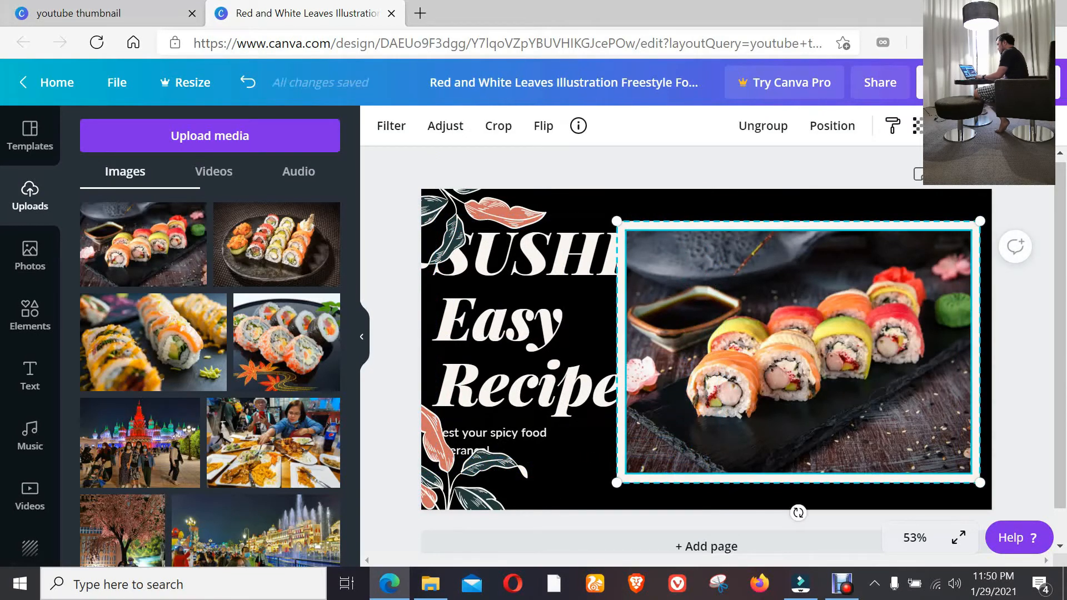
left_click_drag(617, 221, 633, 232)
Move both leaf illustrations to the design's right-hand corners and bring the lower one to the front of the photo.
left_click(503, 215)
left_click_drag(503, 216, 956, 215)
left_click_drag(472, 467, 907, 439)
right_click(907, 439)
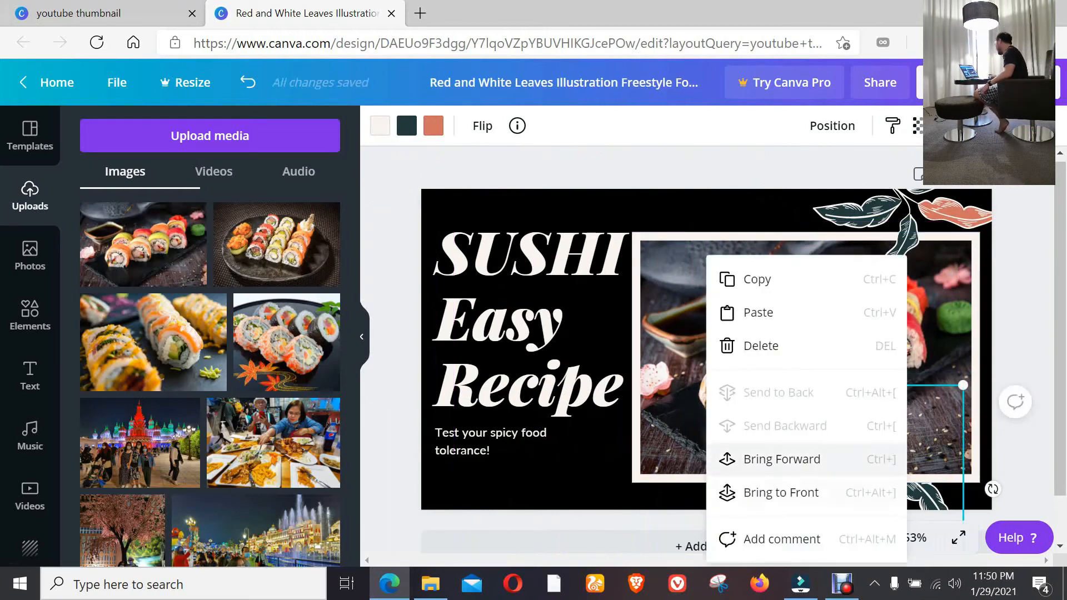
left_click(781, 492)
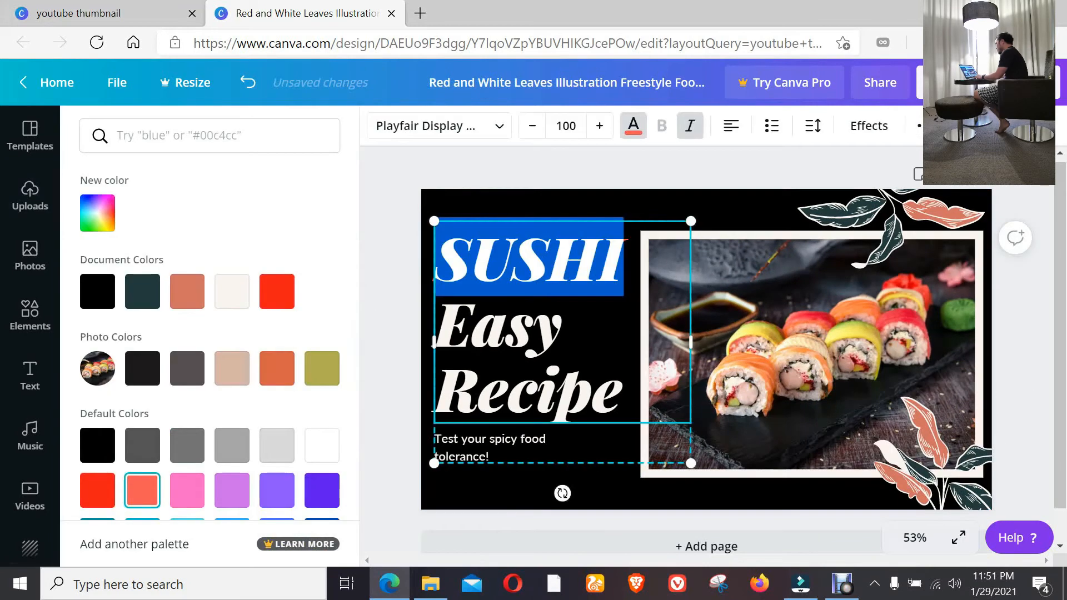
Color the word SUSHI coral red and delete the "Test your spicy food tolerance!" tagline.
left_click(142, 489)
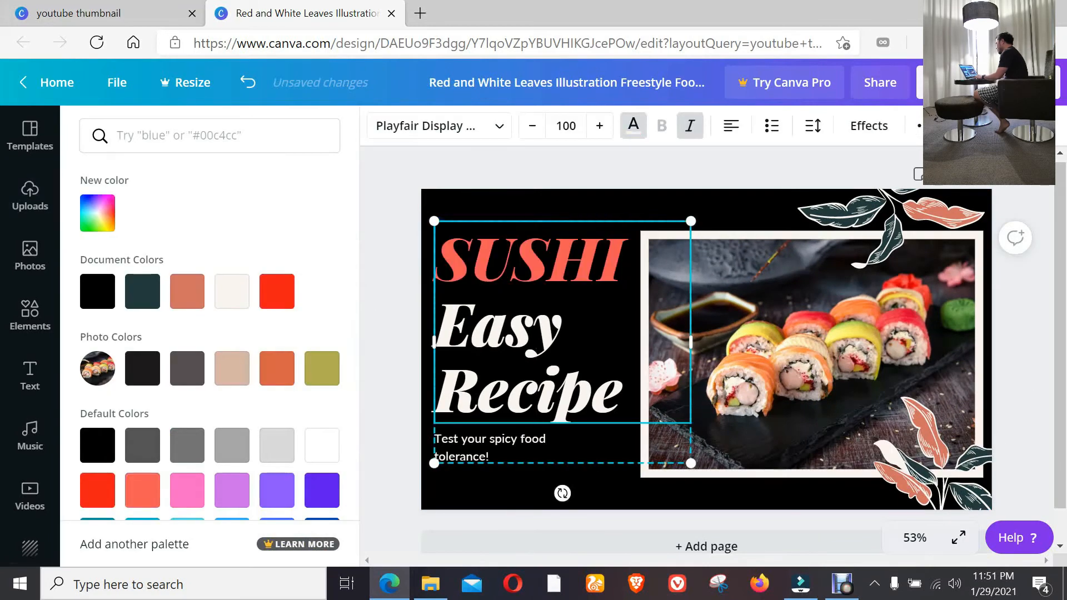
left_click(435, 439)
left_click(490, 448)
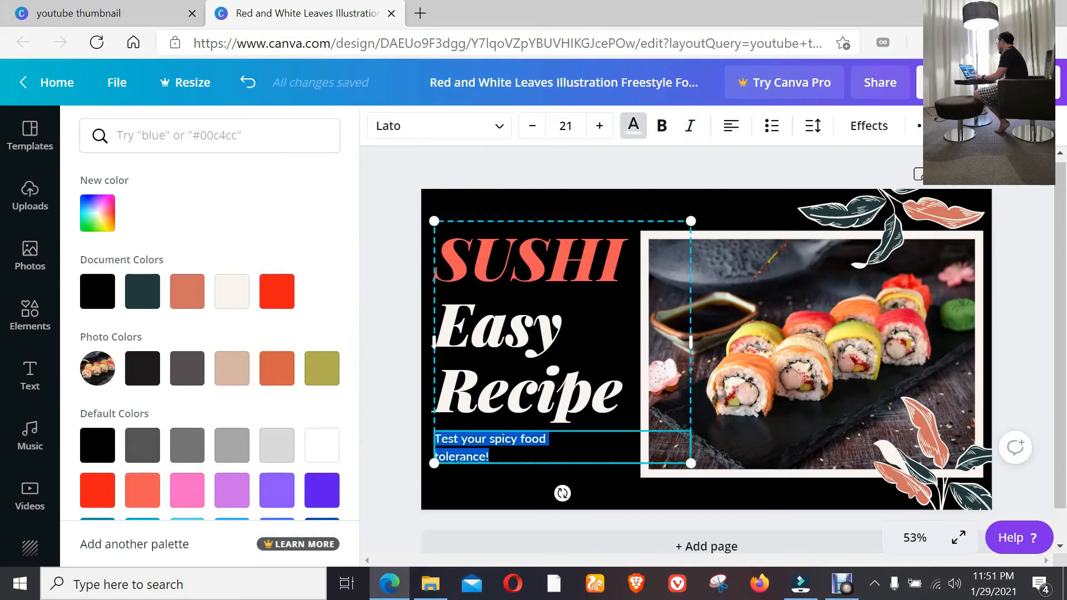
key("BackSpace")
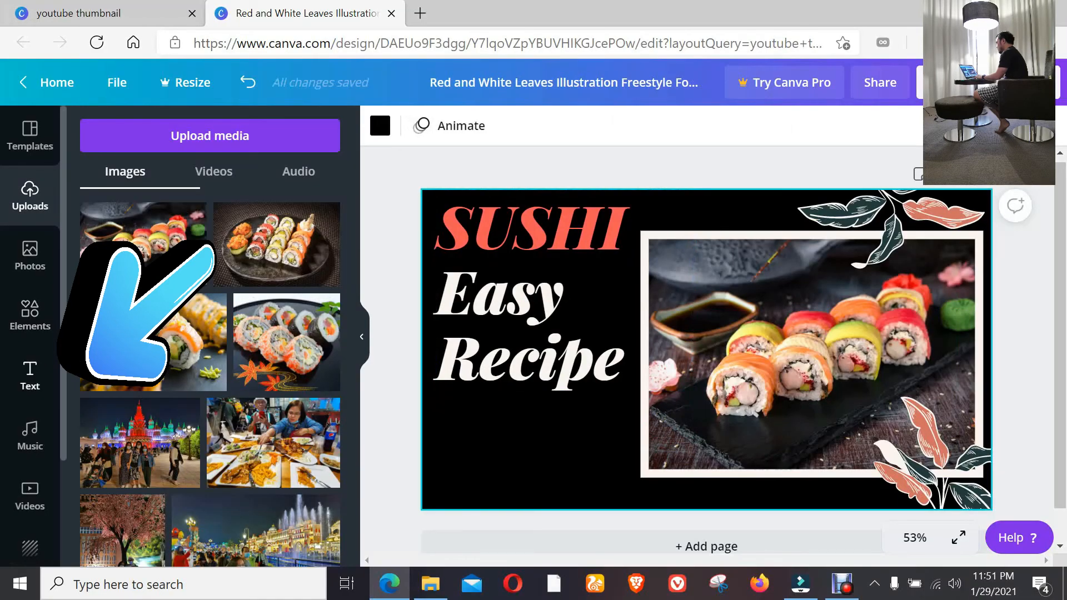
Add the yellow neon "Sparkle" text style to the design and change its wording to "Jao's Ville".
left_click(30, 375)
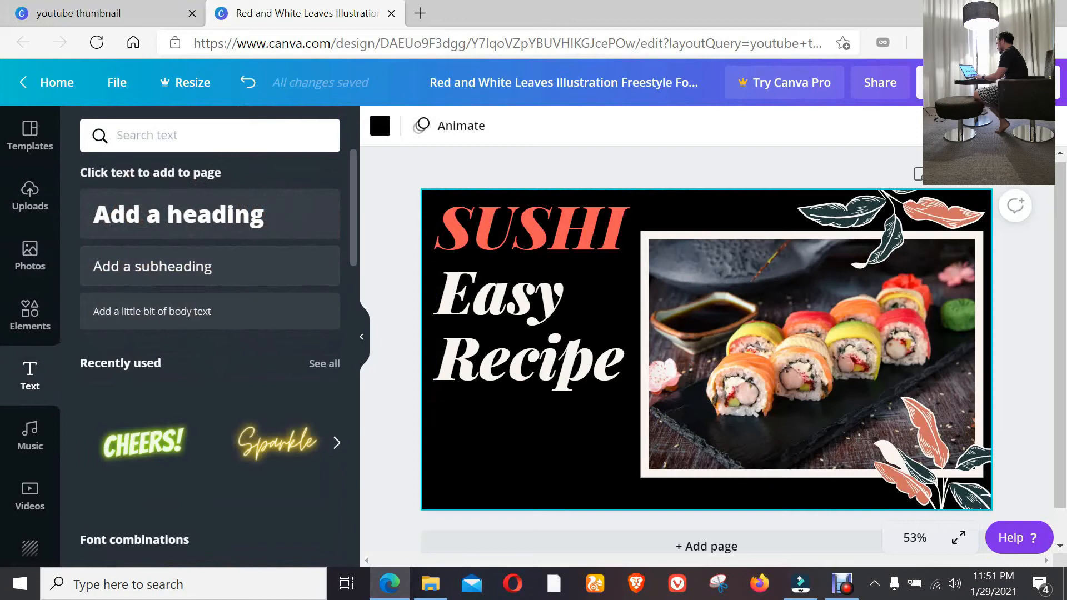
scroll(210, 362, "down", 5)
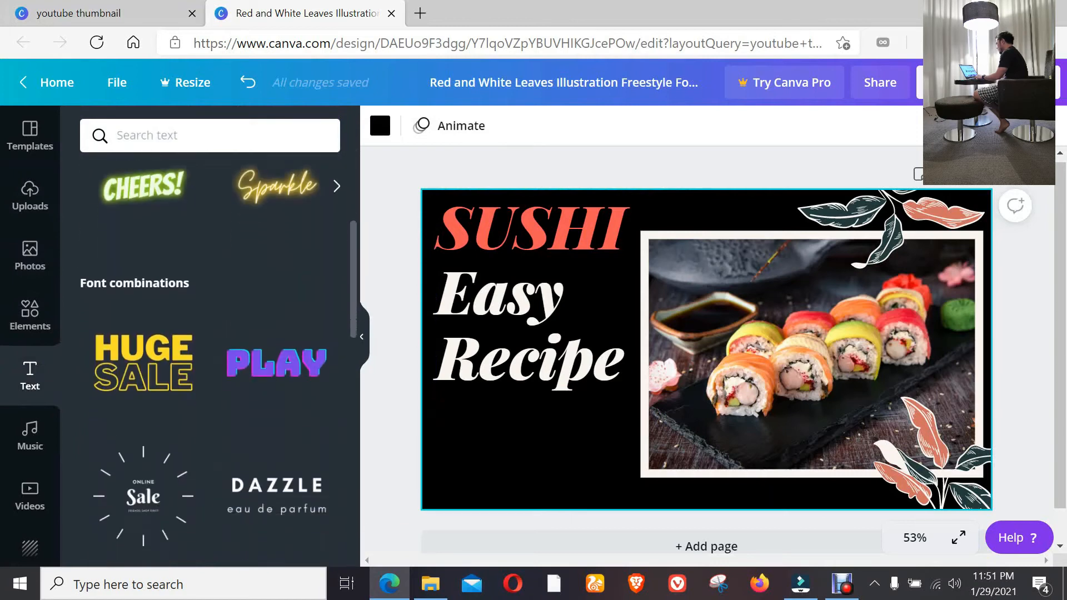
scroll(277, 289, "up", 2)
left_click(277, 286)
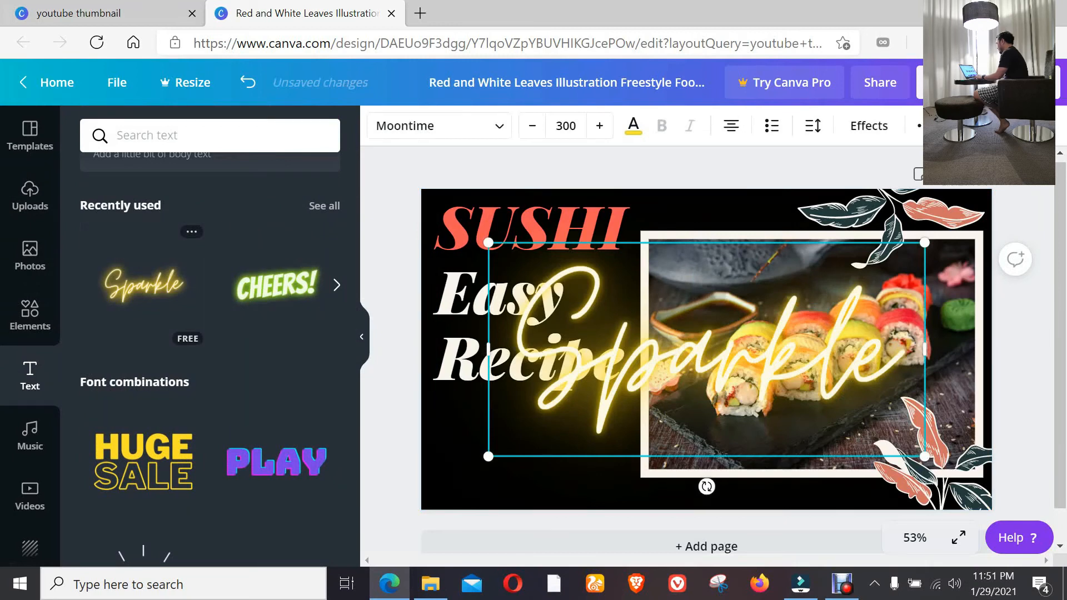
left_click_drag(518, 347, 896, 351)
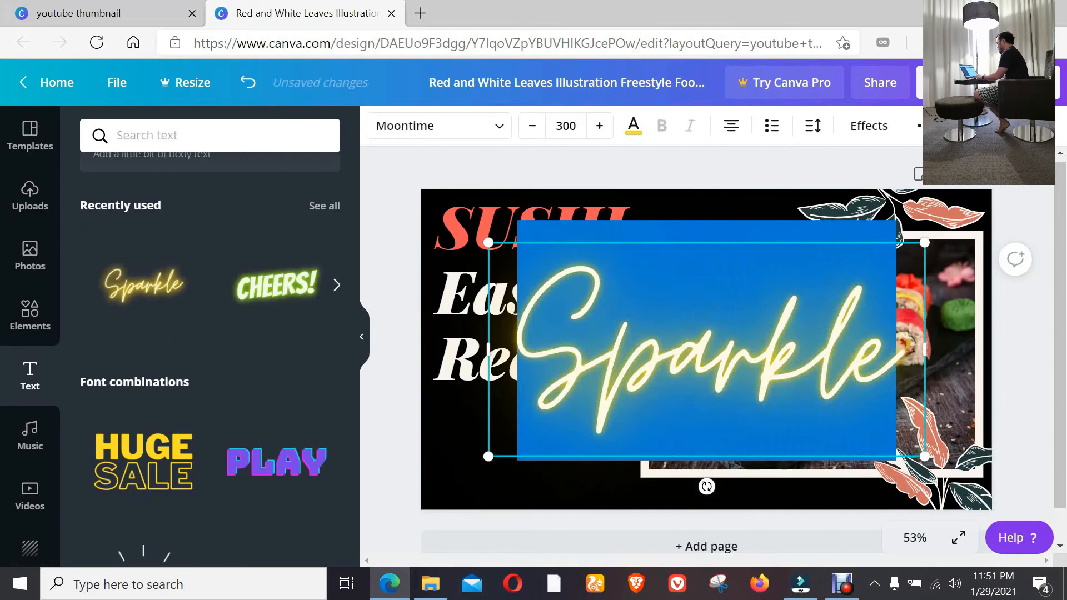
type("Jdo")
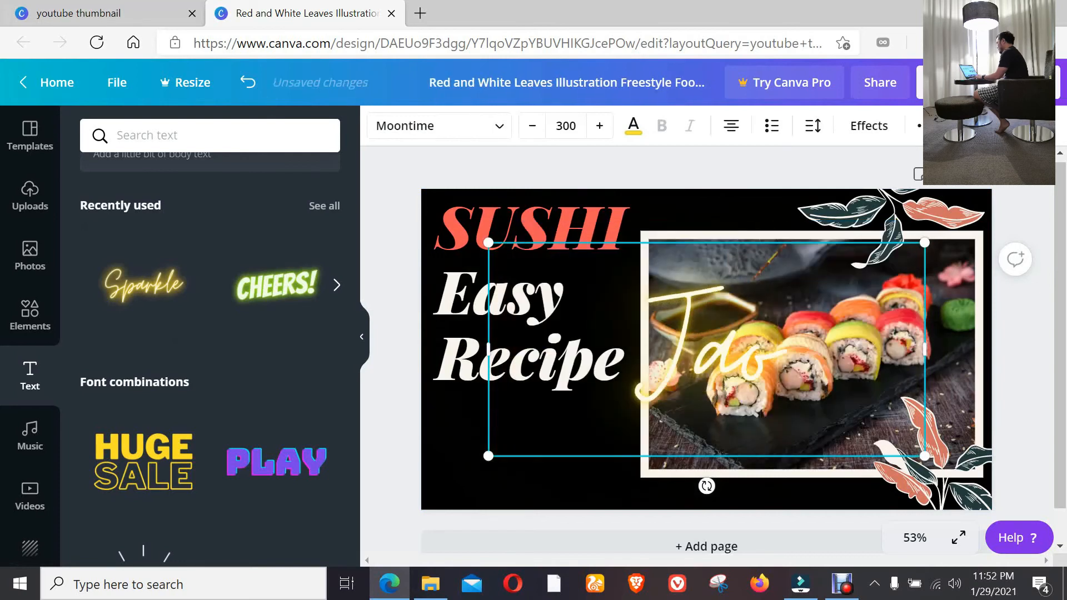
type("'s Ville")
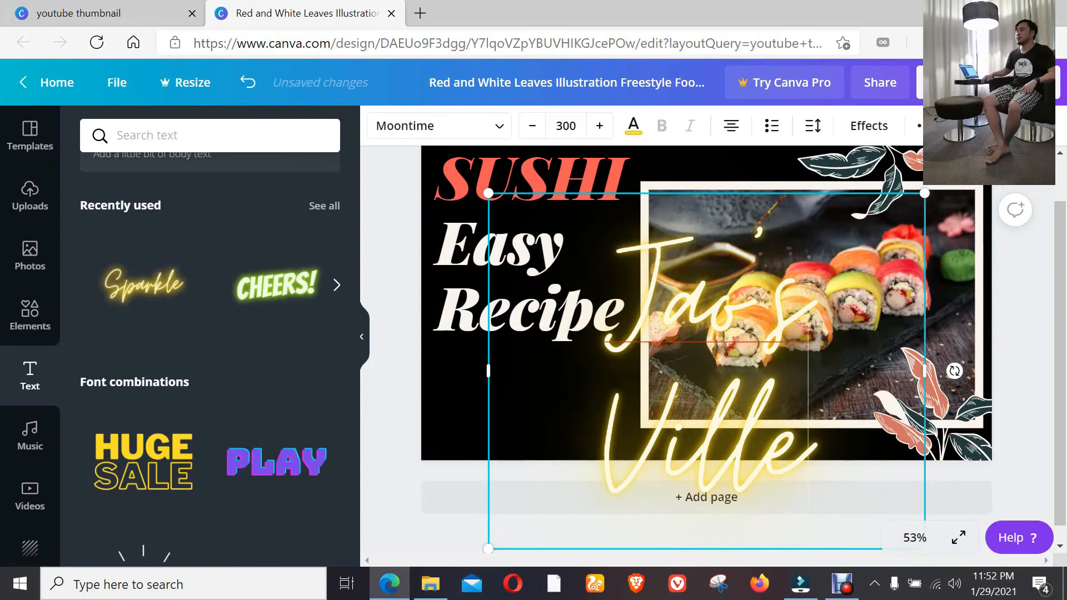
Reduce the neon text's font size and place it on one line beneath the heading, beside the framed photo.
key("ctrl+a")
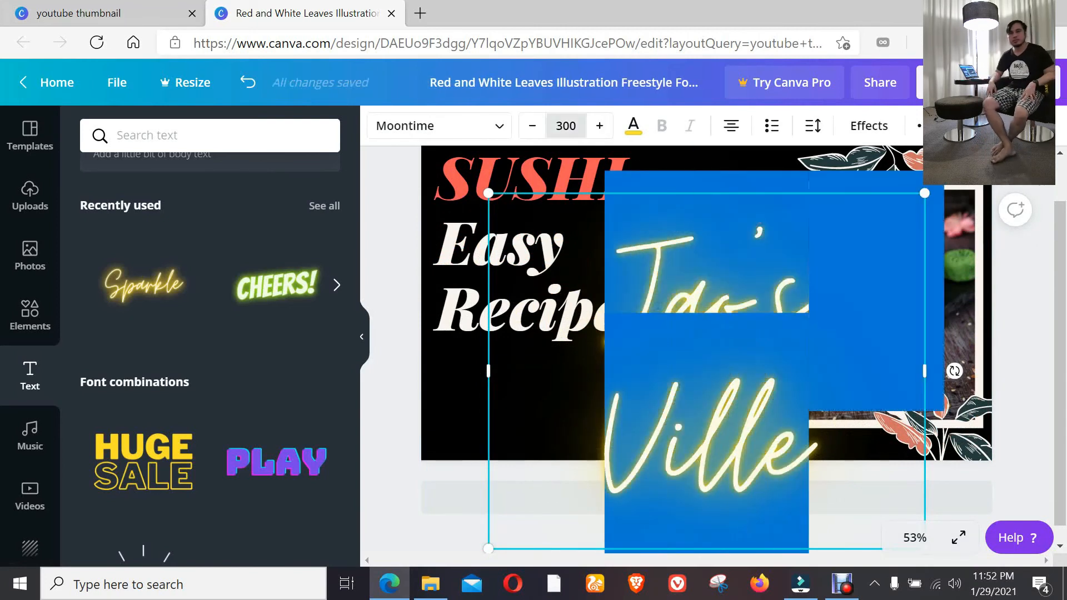
left_click(565, 126)
type("12")
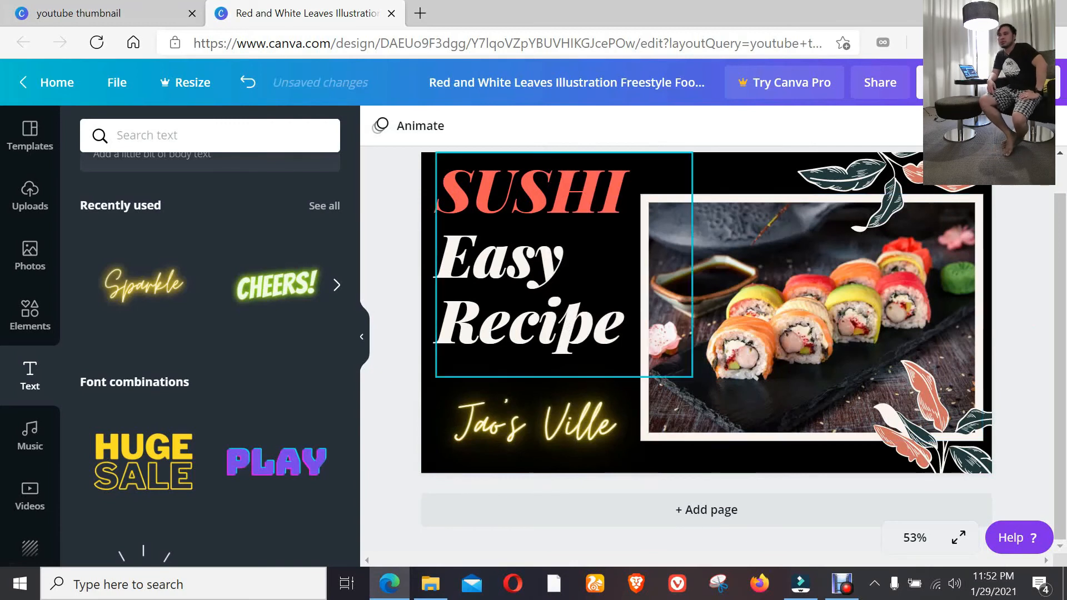
left_click(564, 265)
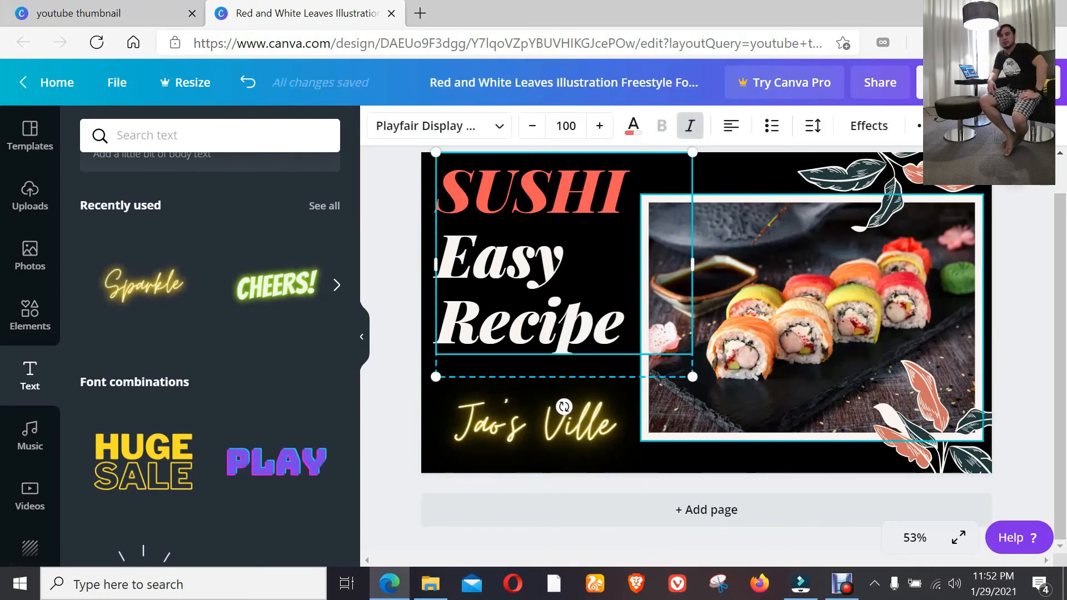
left_click(1022, 333)
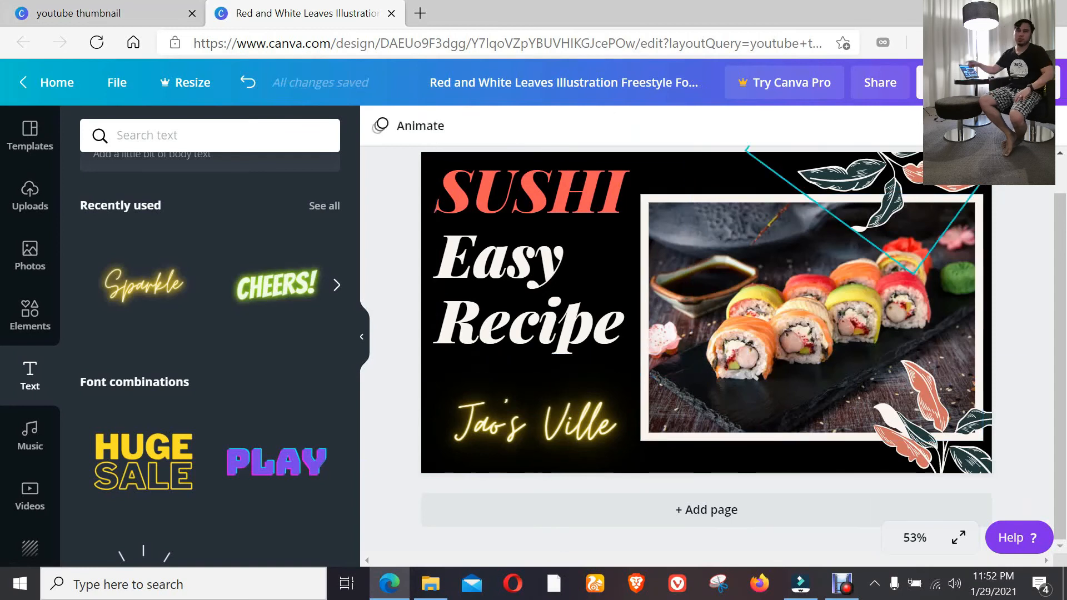
Download the finished thumbnail as a PNG file.
left_click(880, 82)
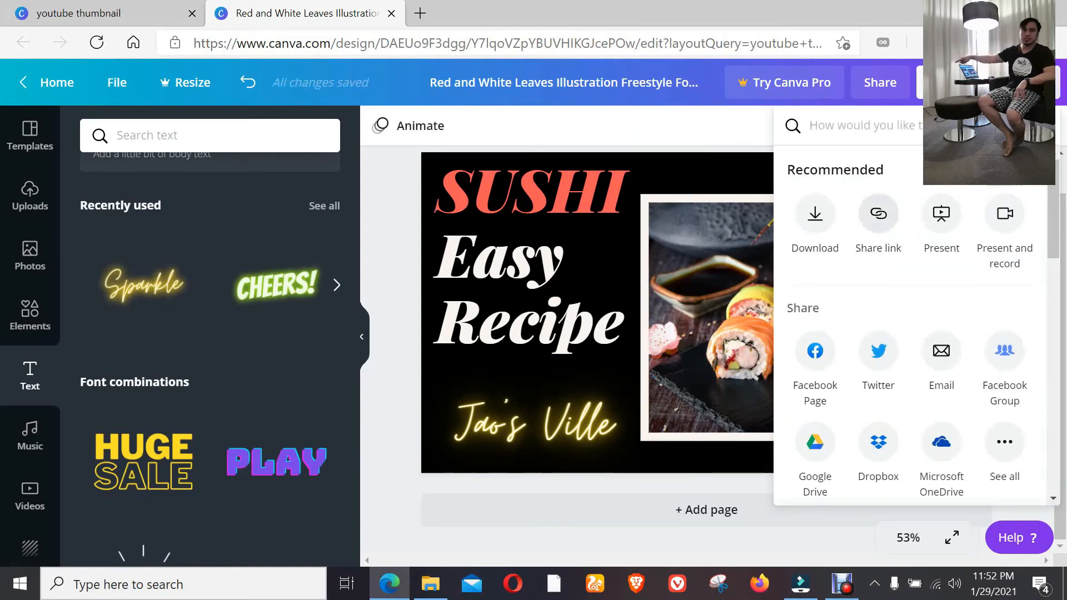
left_click(815, 214)
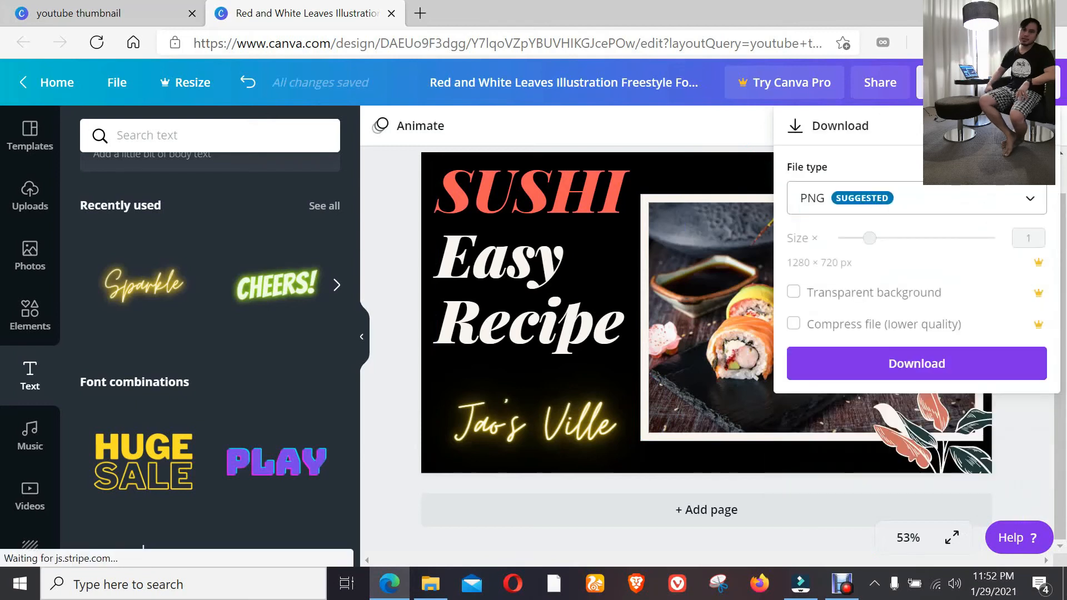
left_click(917, 364)
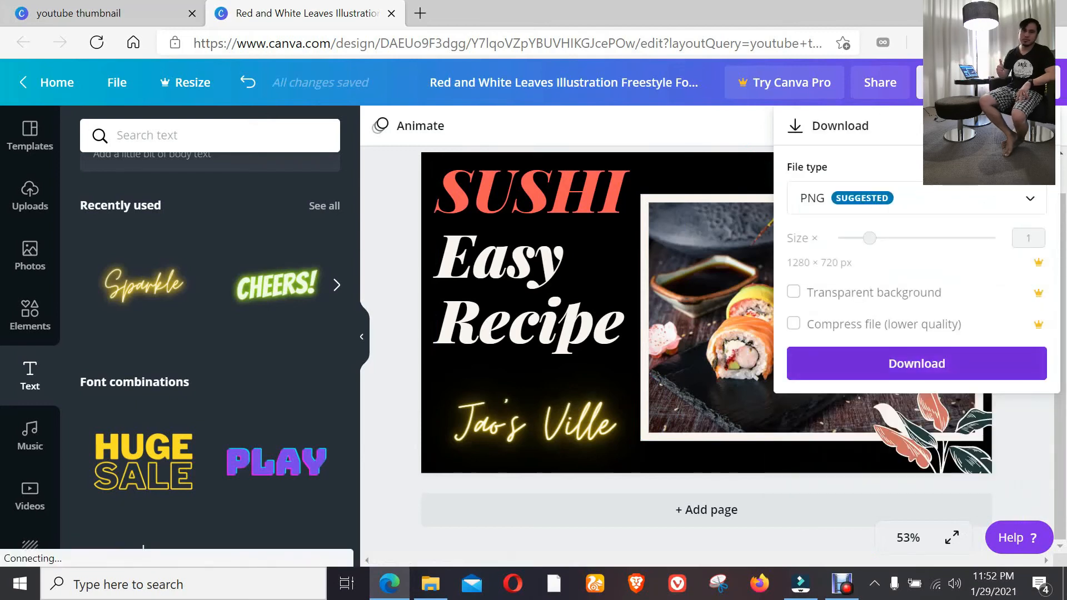